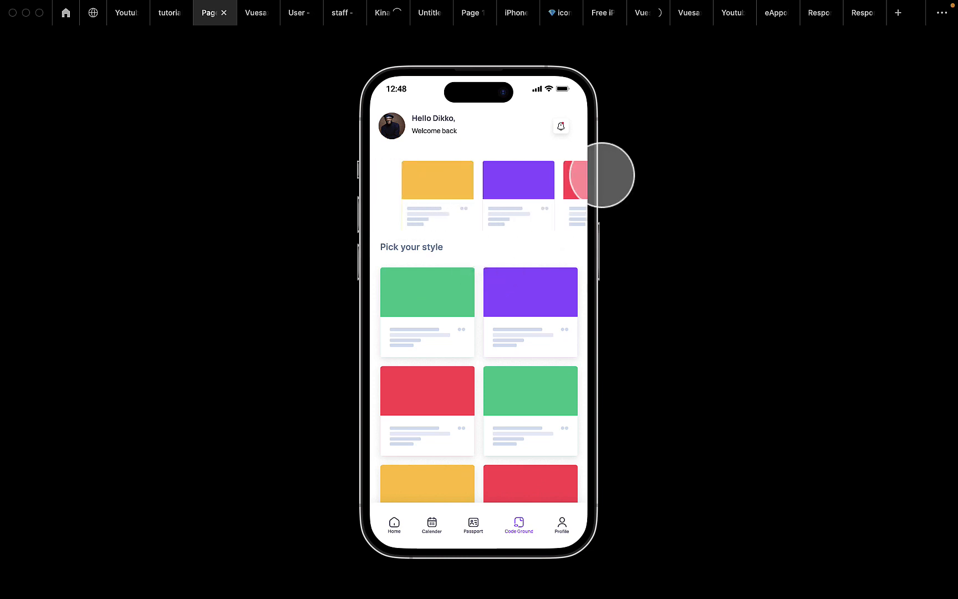
Step: Examine the vertical scrolling of the style cards in the running phone prototype
{"action": "scroll", "coordinate": [528, 289], "scroll_direction": "down", "scroll_amount": 5}
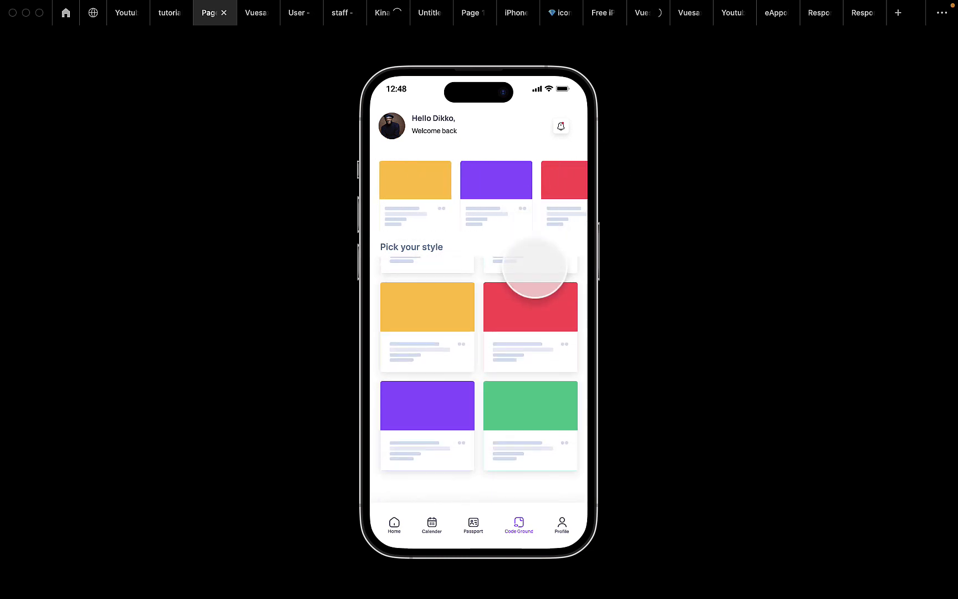
{"action": "left_click_drag", "start_coordinate": [529, 315], "coordinate": [532, 418]}
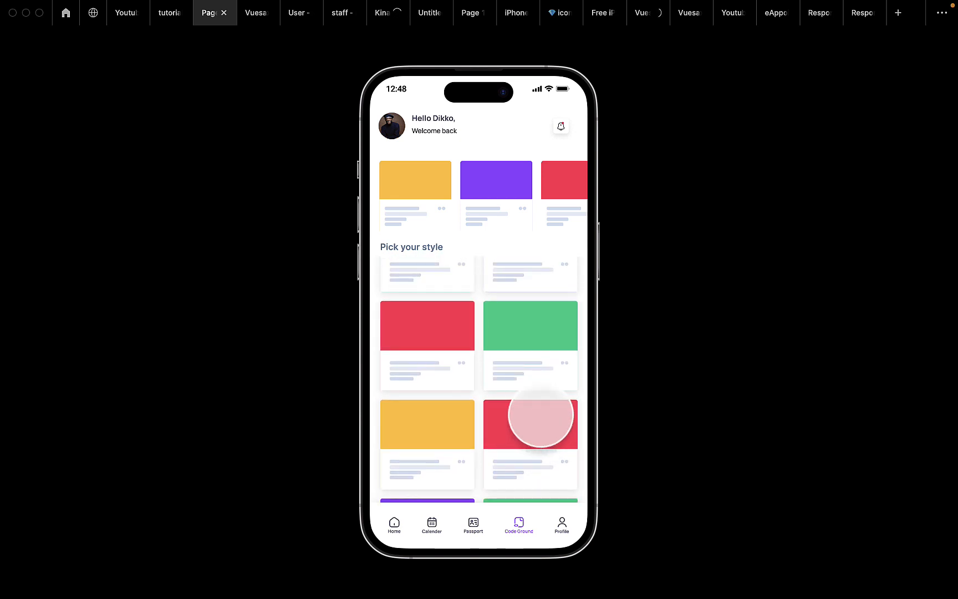
{"action": "left_click_drag", "start_coordinate": [531, 368], "coordinate": [534, 460]}
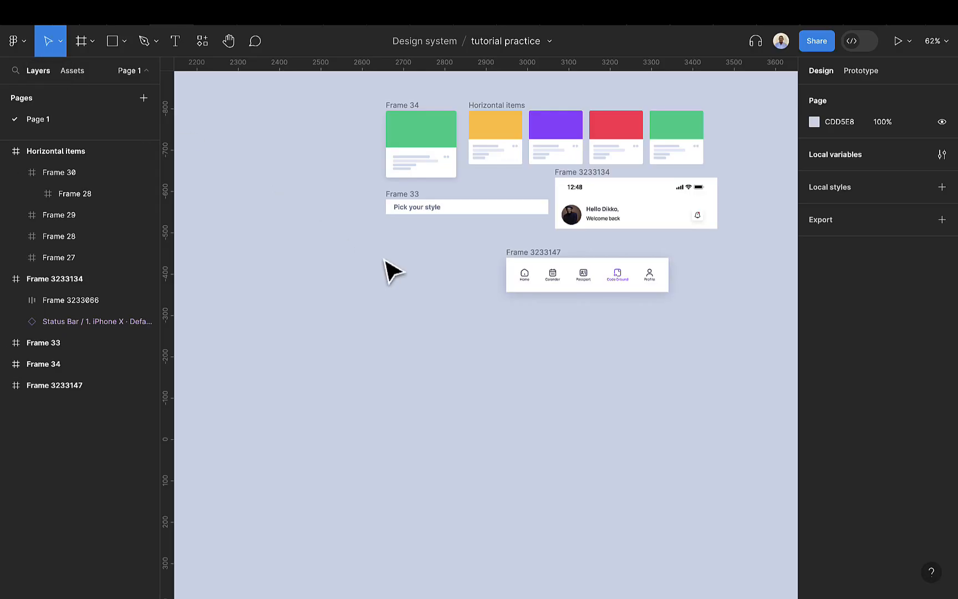
Step: Add an iPhone 14 Pro frame to the canvas and move it into the empty area below Frame 33
{"action": "left_click", "coordinate": [82, 44]}
{"action": "left_click", "coordinate": [833, 158]}
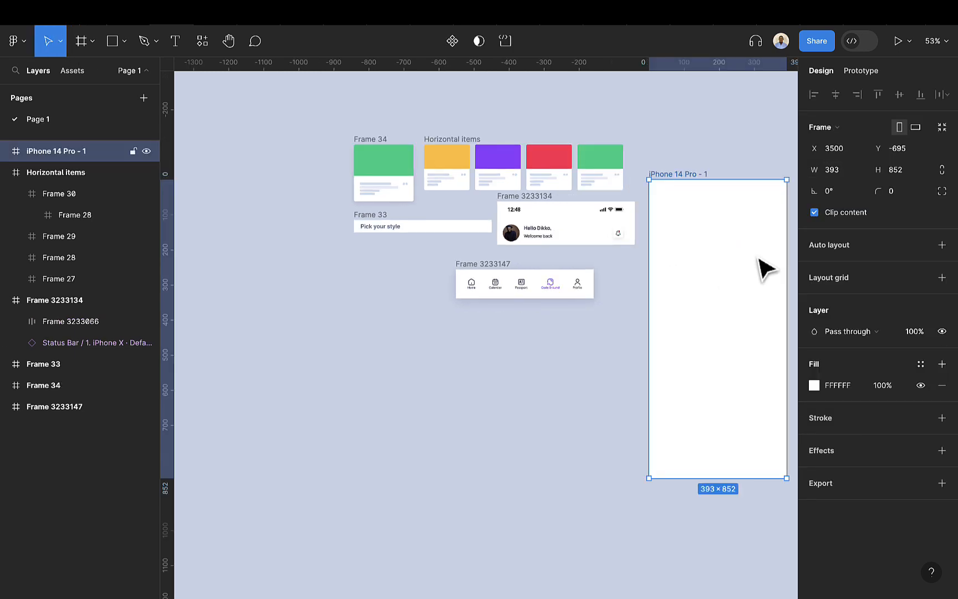
{"action": "left_click_drag", "start_coordinate": [759, 260], "coordinate": [321, 343]}
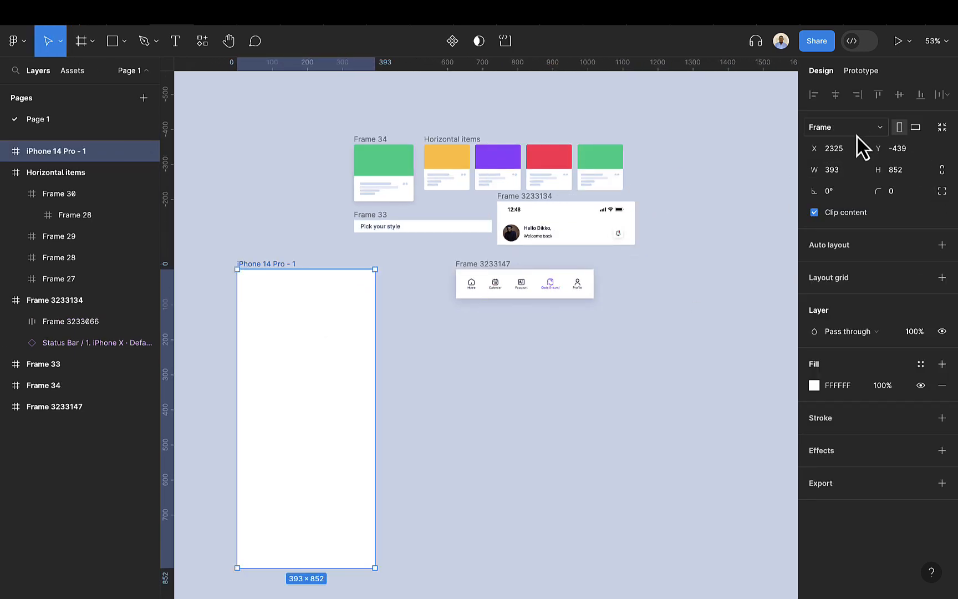
Step: Give the iPhone 14 Pro frame a column layout grid with 4 columns and a margin of 16
{"action": "left_click", "coordinate": [942, 278]}
{"action": "left_click", "coordinate": [818, 301]}
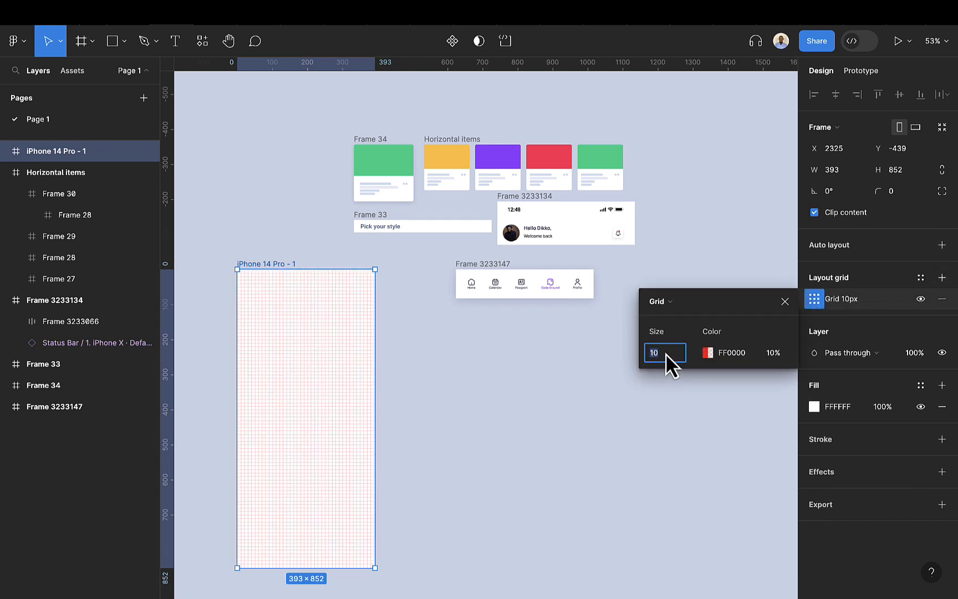
{"action": "left_click", "coordinate": [662, 302]}
{"action": "left_click", "coordinate": [669, 314]}
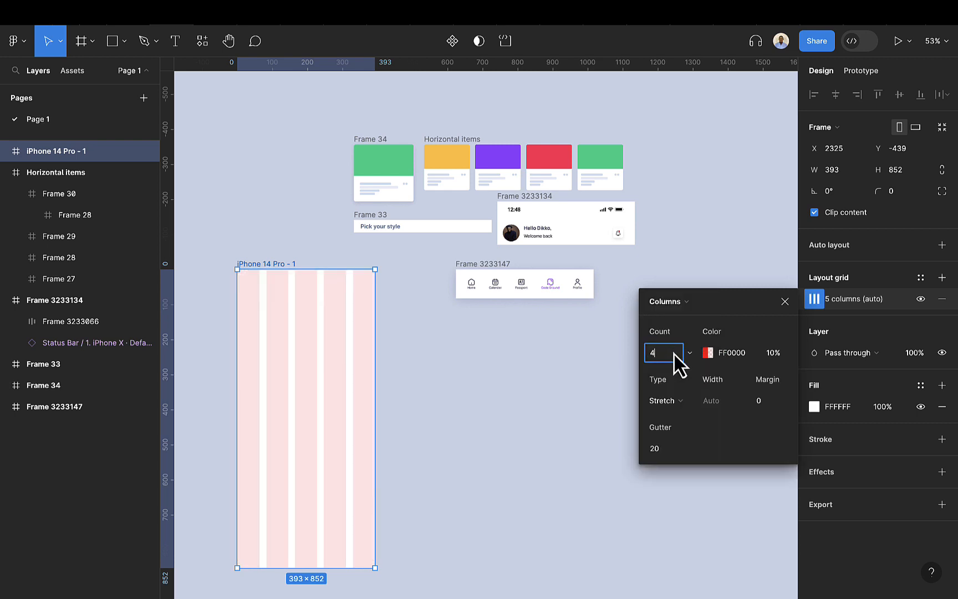
{"action": "key", "text": "Return"}
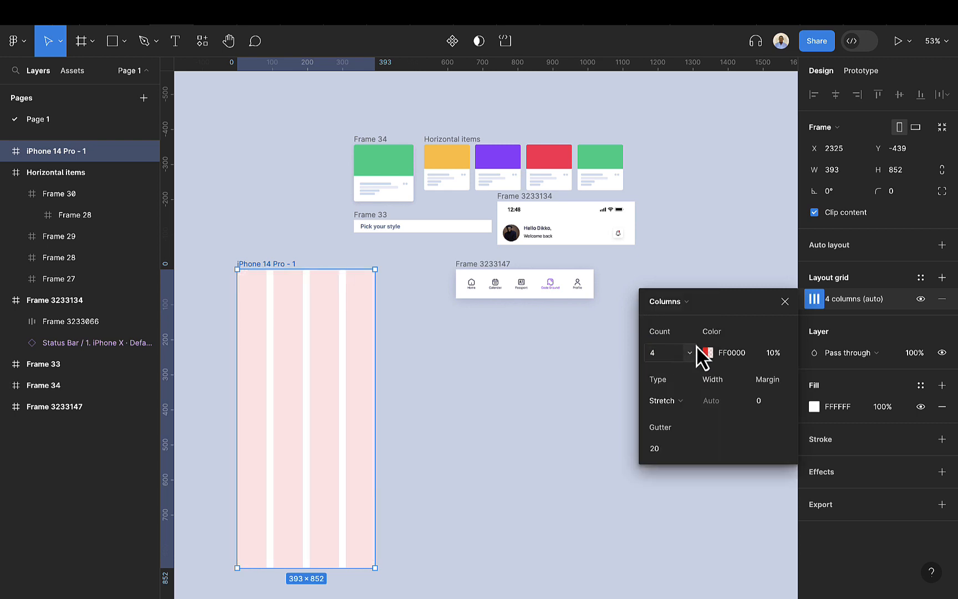
{"action": "left_click", "coordinate": [778, 400]}
{"action": "type", "text": "16"}
{"action": "key", "text": "Return"}
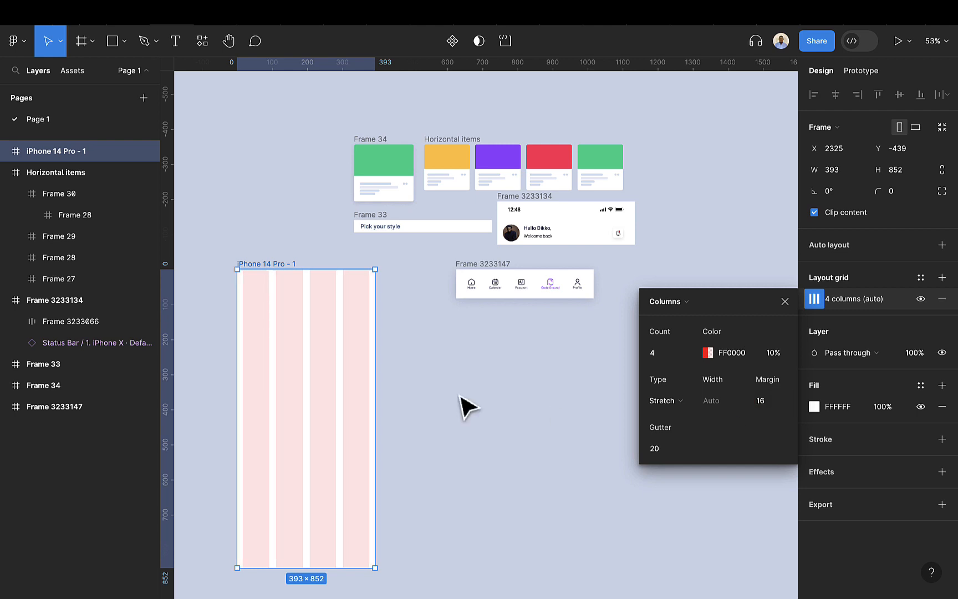
{"action": "scroll", "coordinate": [332, 359], "scroll_direction": "down", "scroll_amount": 3}
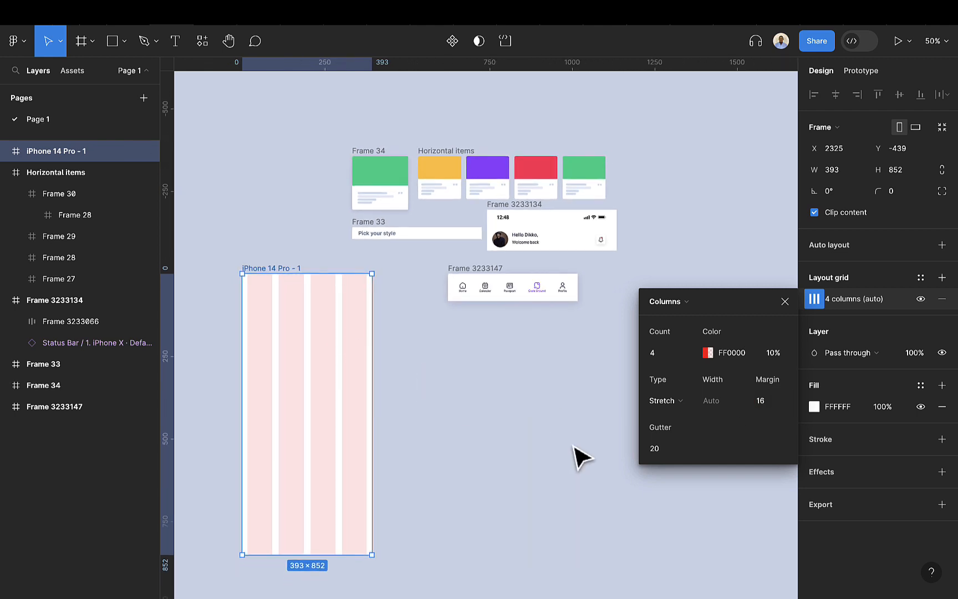
{"action": "left_click", "coordinate": [785, 301]}
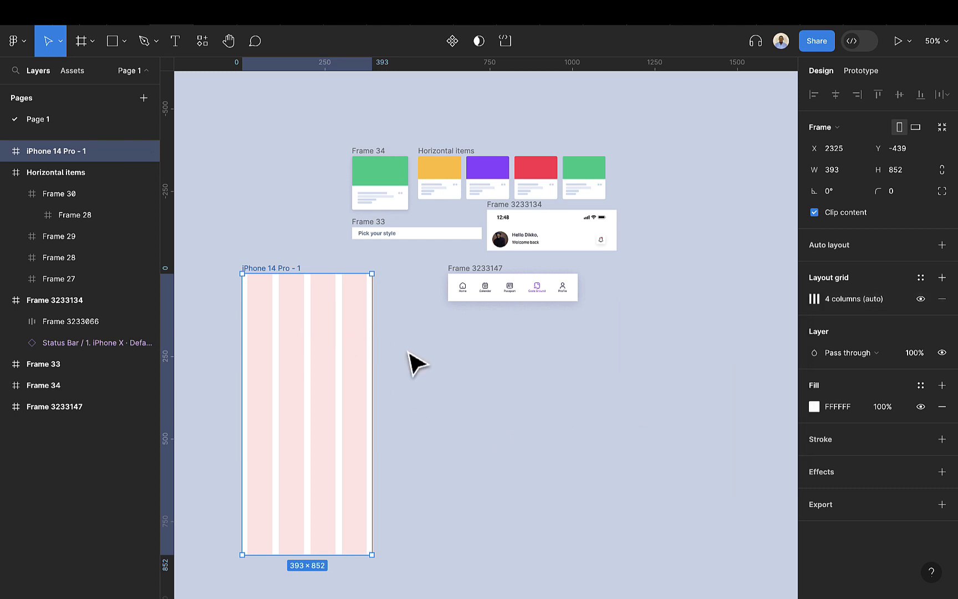
Step: Place the navigation bar frame inside the phone frame, aligned to its bottom edge and centred horizontally
{"action": "scroll", "coordinate": [427, 358], "scroll_direction": "down", "scroll_amount": 2}
{"action": "scroll", "coordinate": [449, 366], "scroll_direction": "up", "scroll_amount": 2}
{"action": "scroll", "coordinate": [338, 292], "scroll_direction": "left", "scroll_amount": 3}
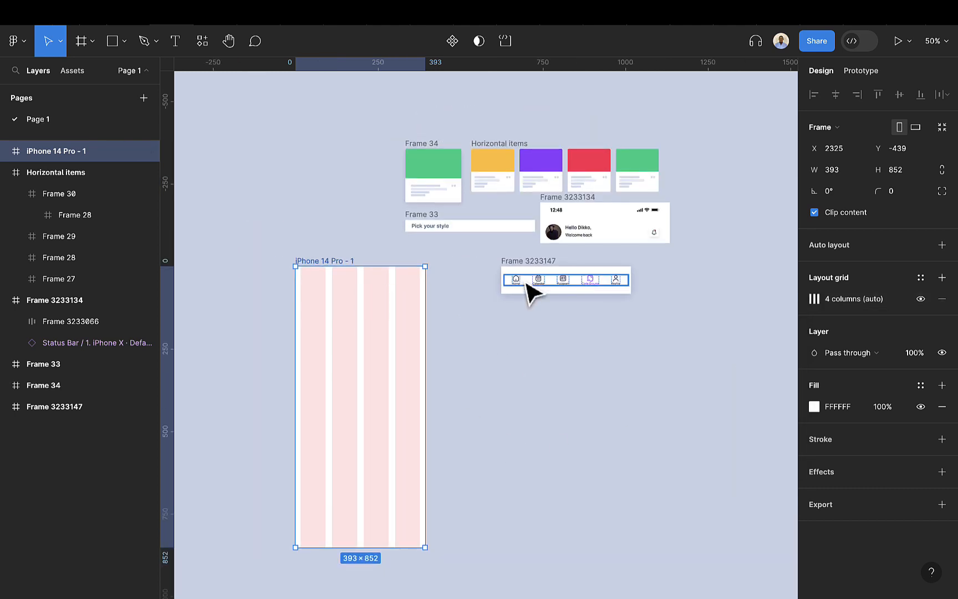
{"action": "left_click", "coordinate": [519, 274]}
{"action": "left_click_drag", "start_coordinate": [520, 274], "coordinate": [321, 403]}
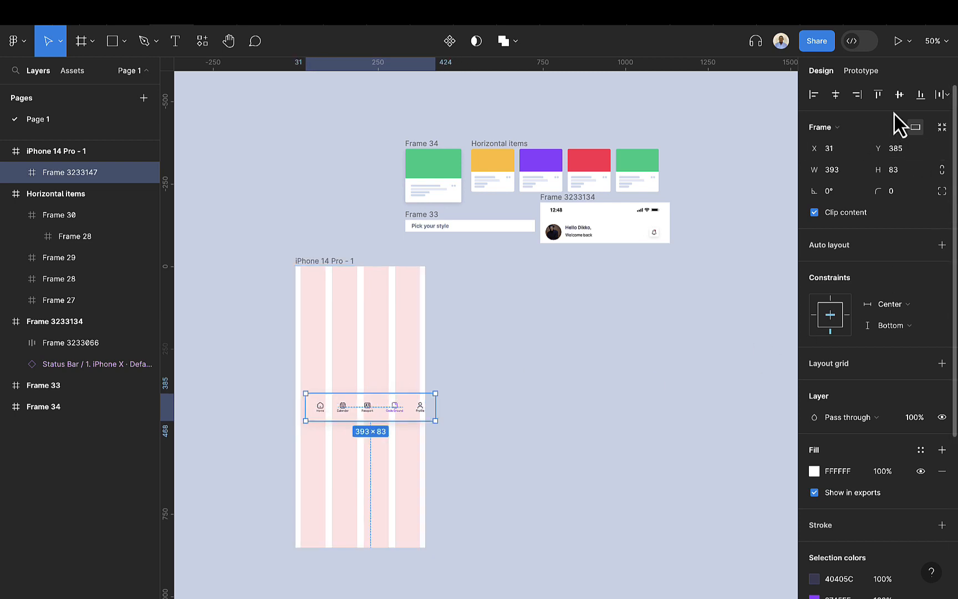
{"action": "left_click", "coordinate": [920, 96]}
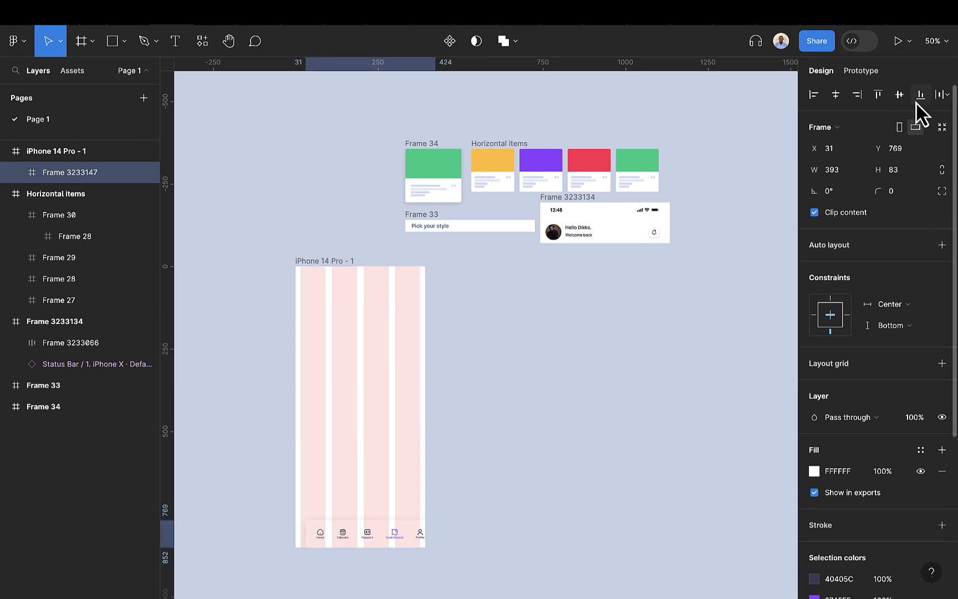
{"action": "left_click", "coordinate": [837, 98]}
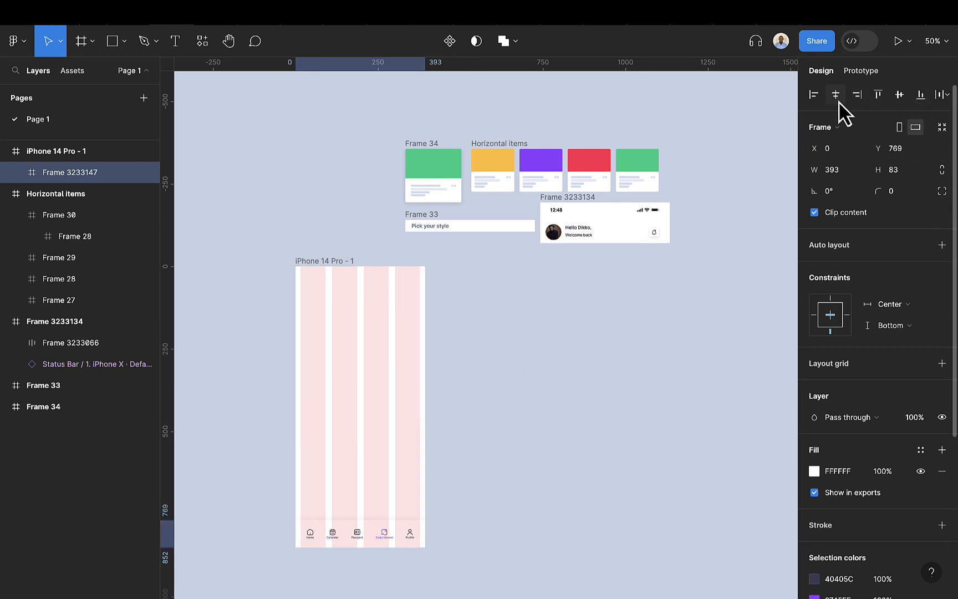
Step: Place the status bar and greeting header inside the phone frame, aligned to its top edge and centred horizontally
{"action": "left_click", "coordinate": [573, 209]}
{"action": "left_click_drag", "start_coordinate": [577, 210], "coordinate": [335, 294]}
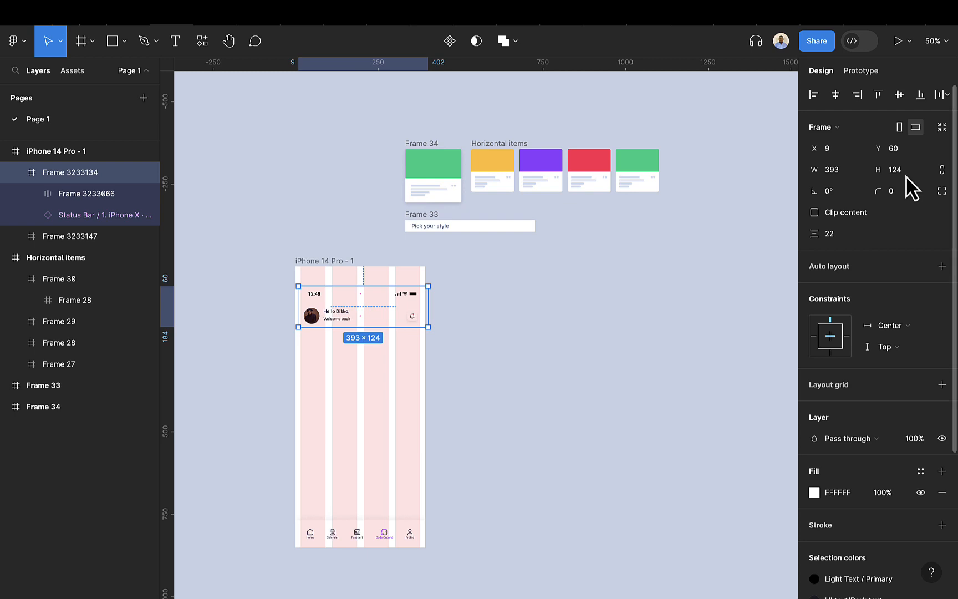
{"action": "left_click", "coordinate": [881, 98]}
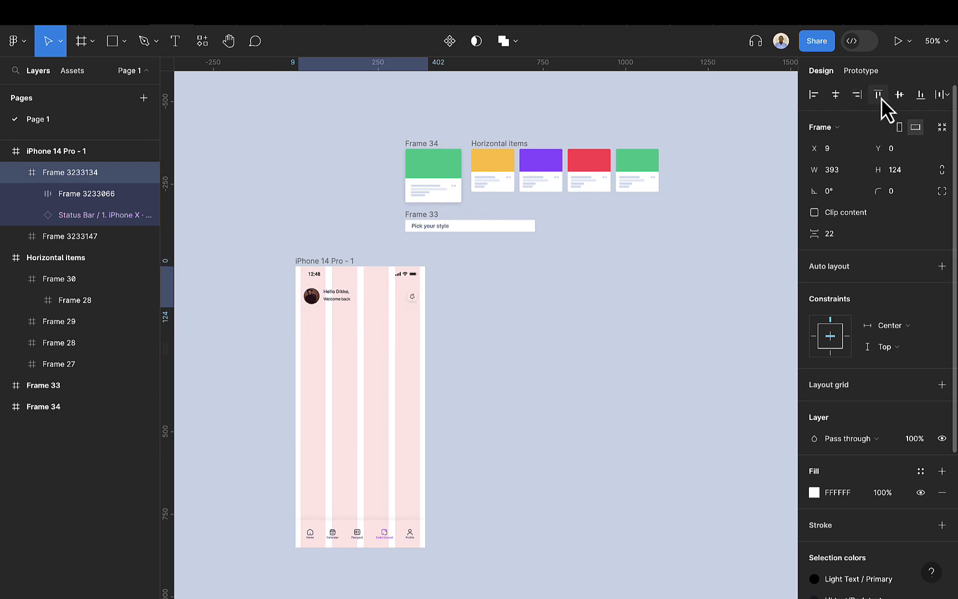
{"action": "left_click", "coordinate": [838, 98]}
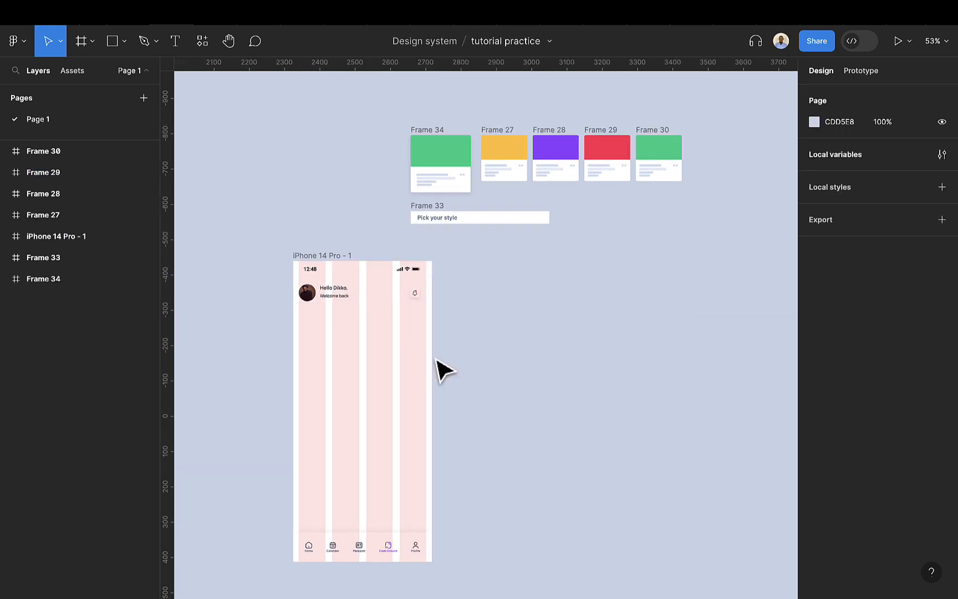
Step: Move the four small coloured cards beside the phone frame and combine them in a horizontal auto layout
{"action": "left_click", "coordinate": [498, 145]}
{"action": "left_click", "coordinate": [566, 141]}
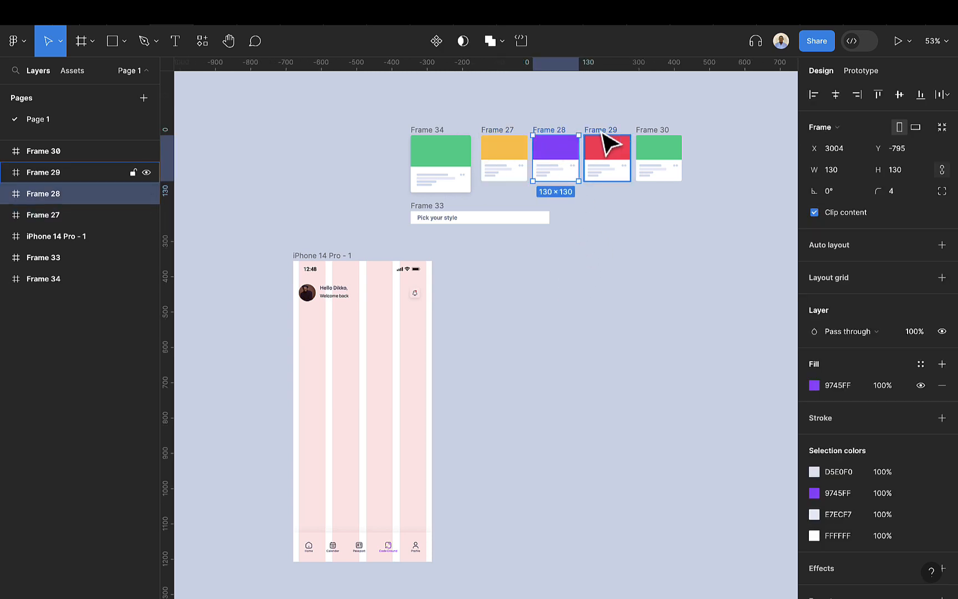
{"action": "left_click", "coordinate": [505, 136]}
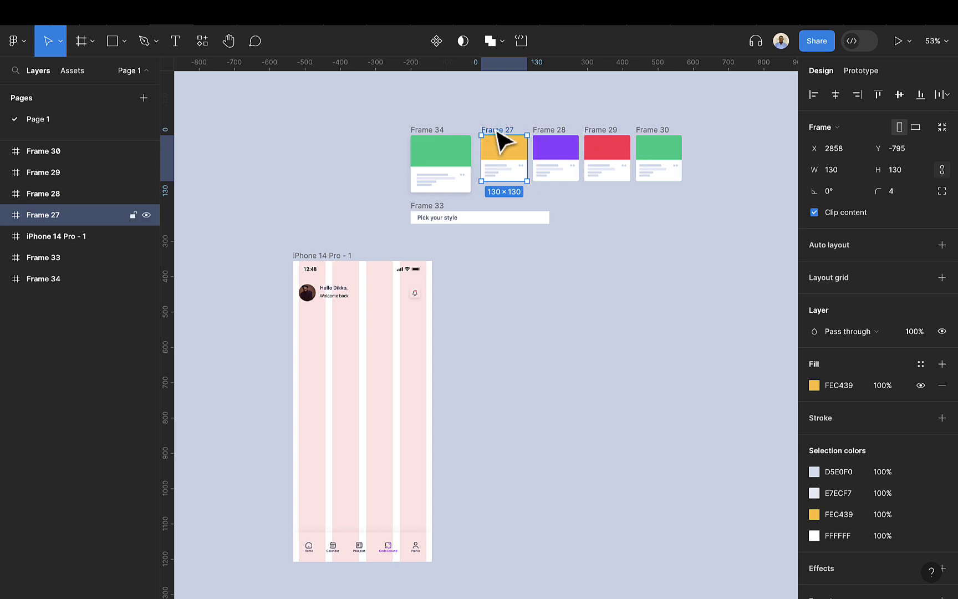
{"action": "left_click", "coordinate": [551, 136], "text": "shift"}
{"action": "left_click", "coordinate": [600, 142], "text": "shift"}
{"action": "left_click", "coordinate": [649, 141], "text": "shift"}
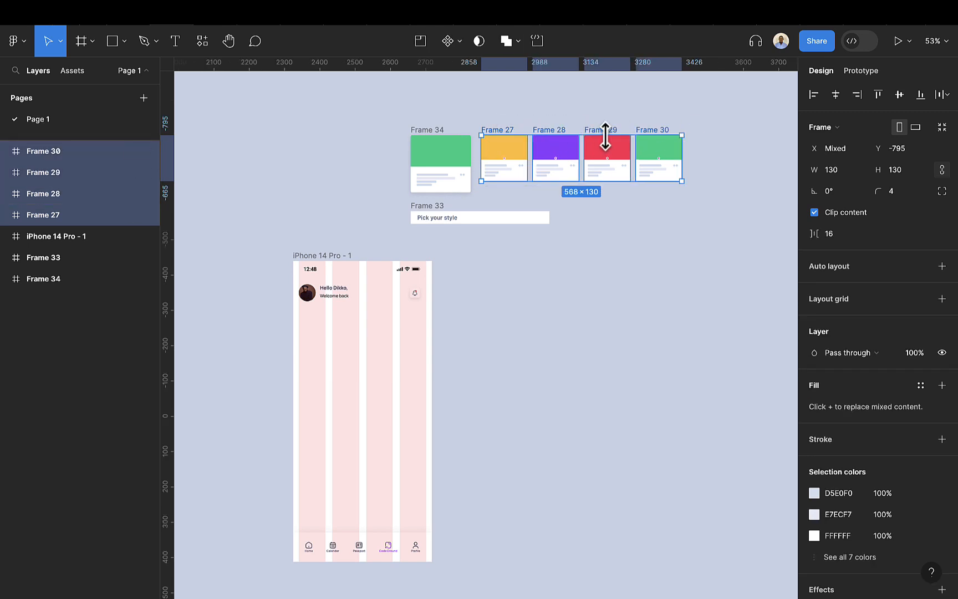
{"action": "left_click_drag", "start_coordinate": [608, 155], "coordinate": [605, 304]}
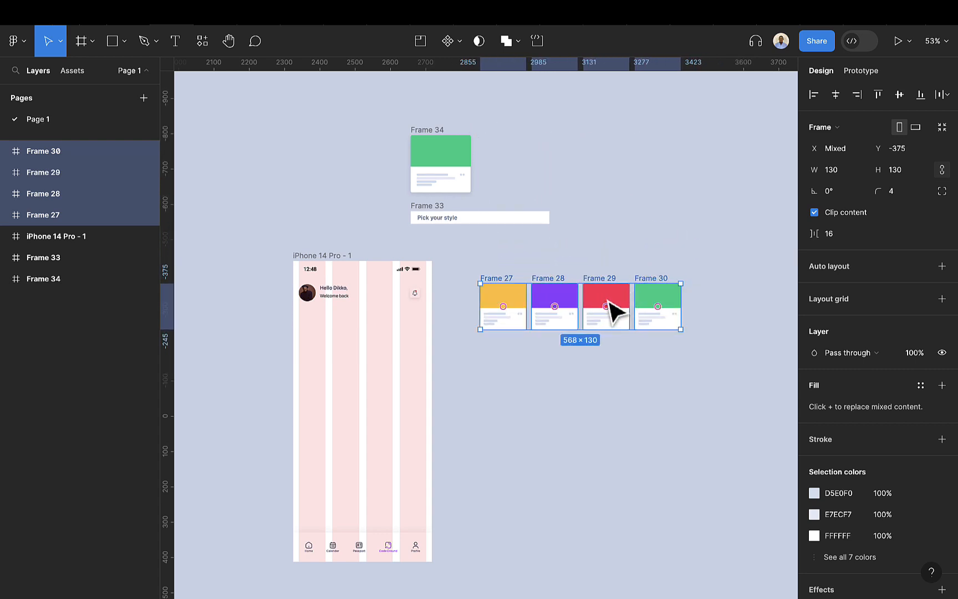
{"action": "key", "text": "shift+a"}
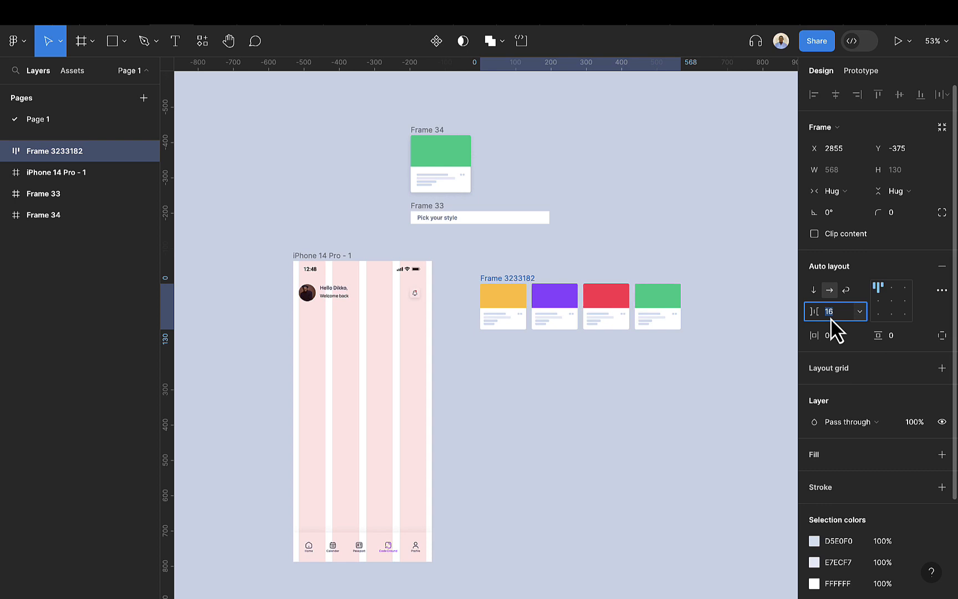
Step: Try wider spacing between the auto layout cards, up to 25, and set it back to 16
{"action": "key", "text": "Up"}
{"action": "key", "text": "Up"}
{"action": "key", "text": "Up"}
{"action": "key", "text": "Up"}
{"action": "key", "text": "Up"}
{"action": "key", "text": "Up"}
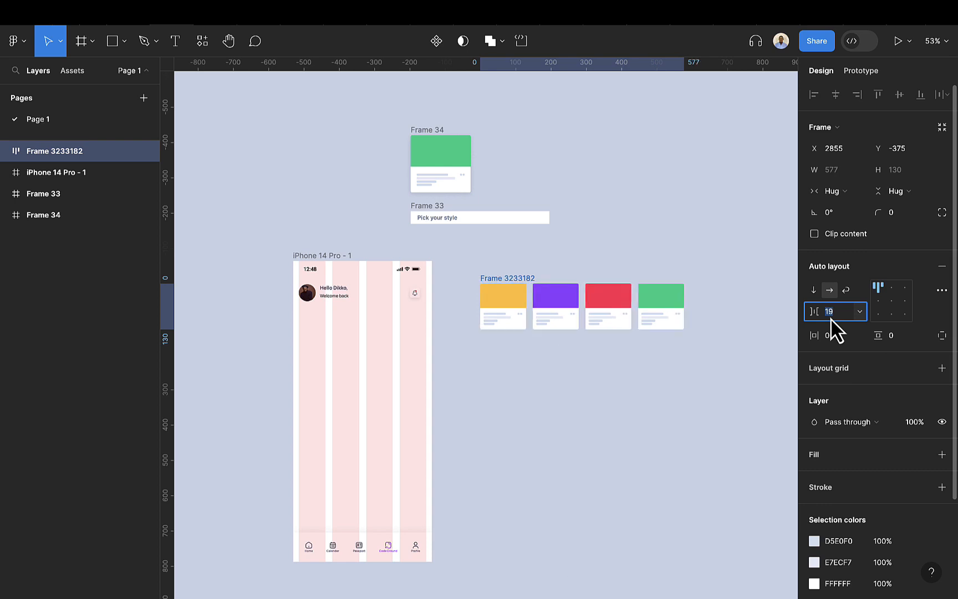
{"action": "key", "text": "Up"}
{"action": "key", "text": "Up"}
{"action": "key", "text": "Up"}
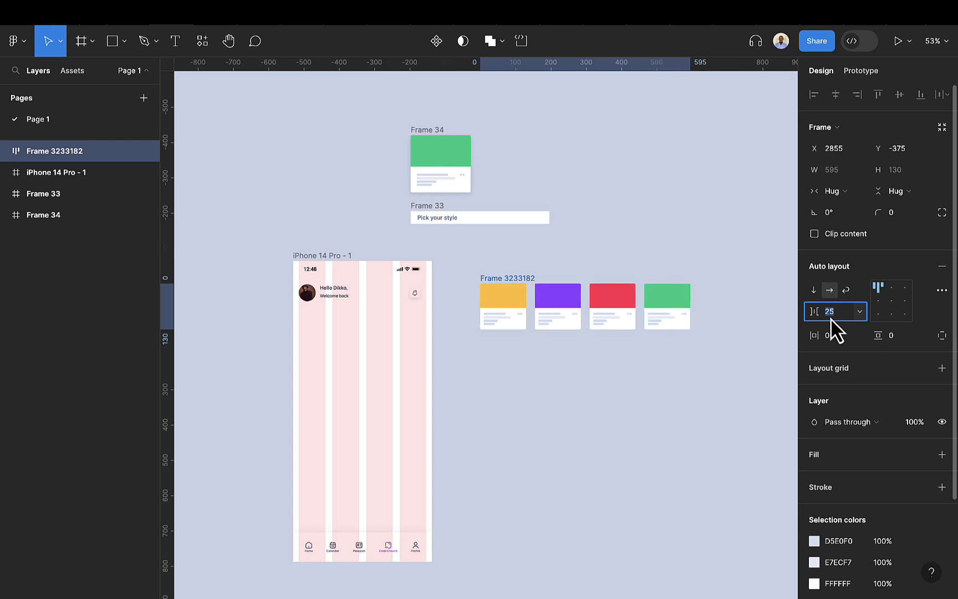
{"action": "type", "text": "16"}
{"action": "key", "text": "Return"}
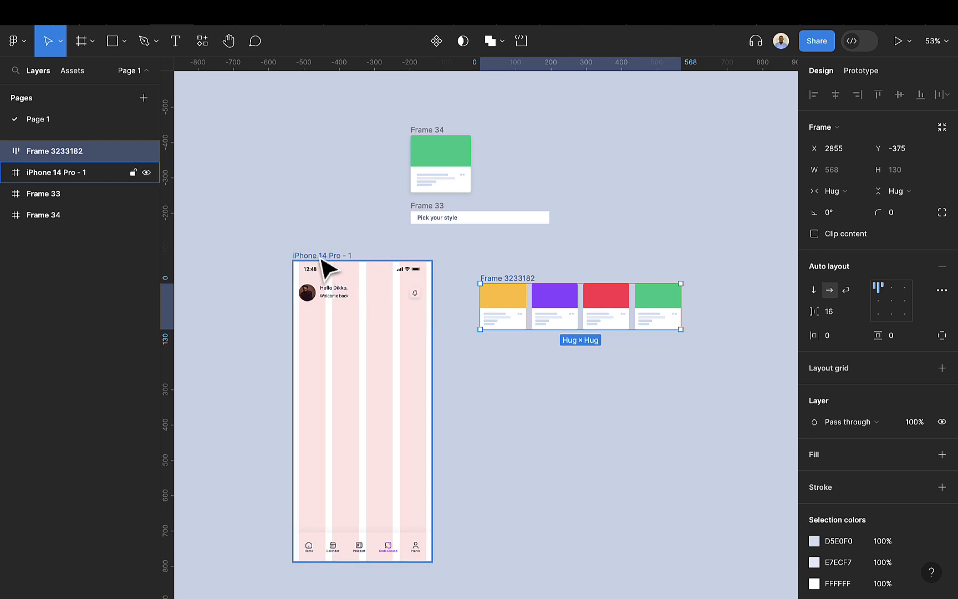
Step: Draw a full-width rectangle of about 393 × 266 below the phone frame's header and hide the column layout grid
{"action": "left_click", "coordinate": [112, 46]}
{"action": "mouse_move", "coordinate": [292, 319]}
{"action": "left_mouse_down"}
{"action": "mouse_move", "coordinate": [302, 332]}
{"action": "mouse_move", "coordinate": [425, 376]}
{"action": "mouse_move", "coordinate": [434, 414]}
{"action": "left_mouse_up"}
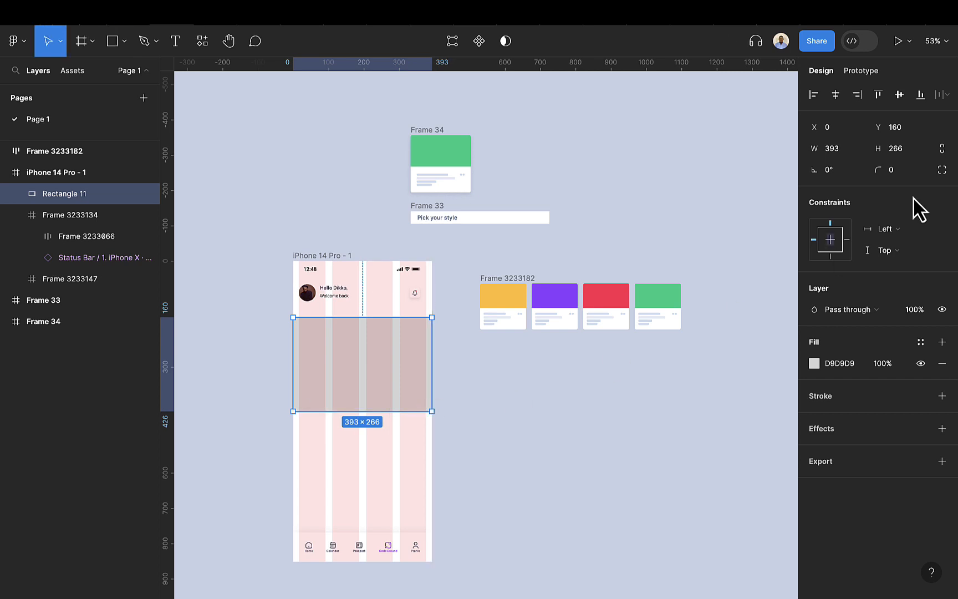
{"action": "left_click", "coordinate": [328, 256]}
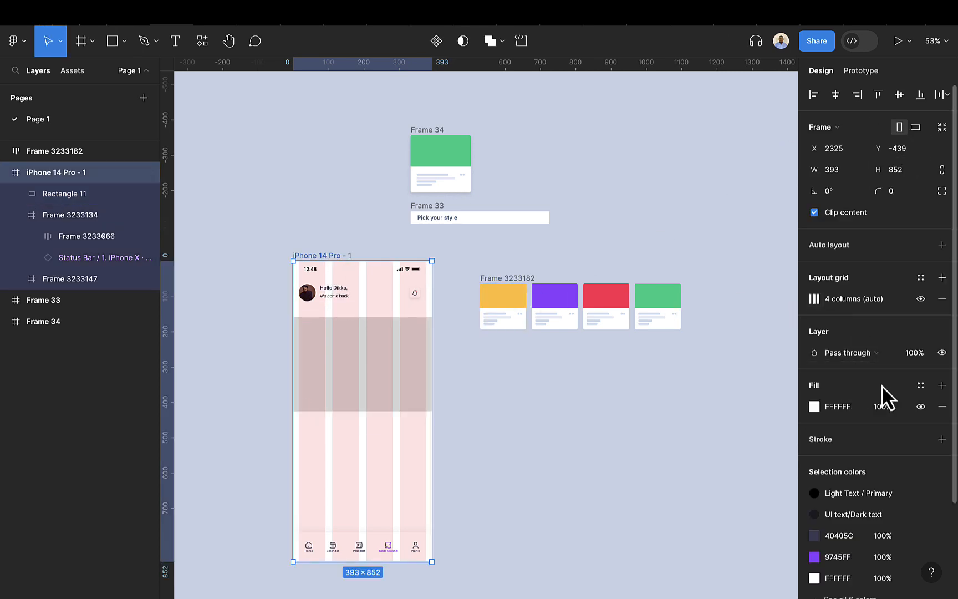
{"action": "left_click", "coordinate": [921, 298]}
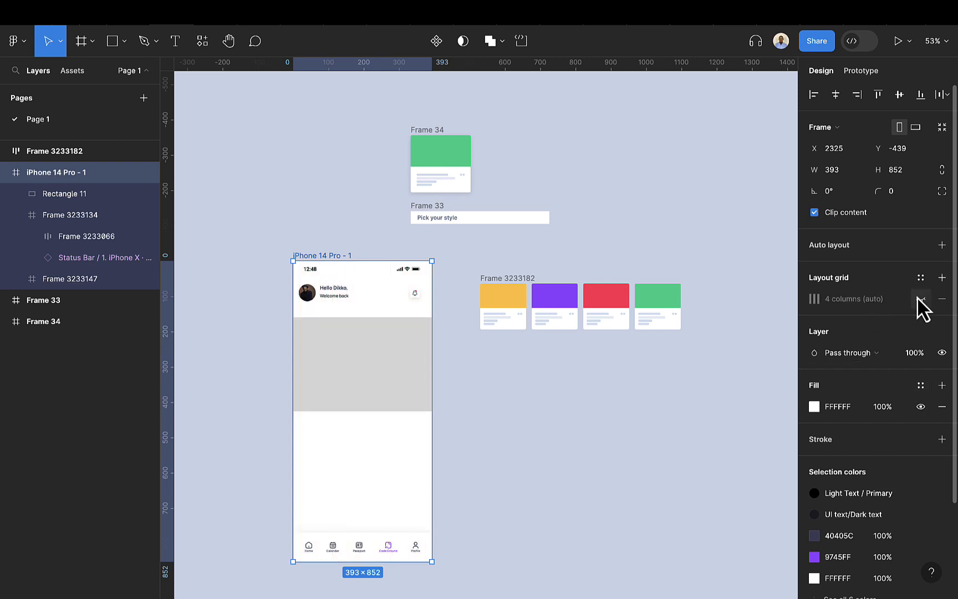
Step: Extend the grey rectangle's top edge up to the header, making it 302 high, and sample the phone background's white as its fill
{"action": "scroll", "coordinate": [336, 349], "scroll_direction": "up", "scroll_amount": 5}
{"action": "left_click", "coordinate": [361, 371]}
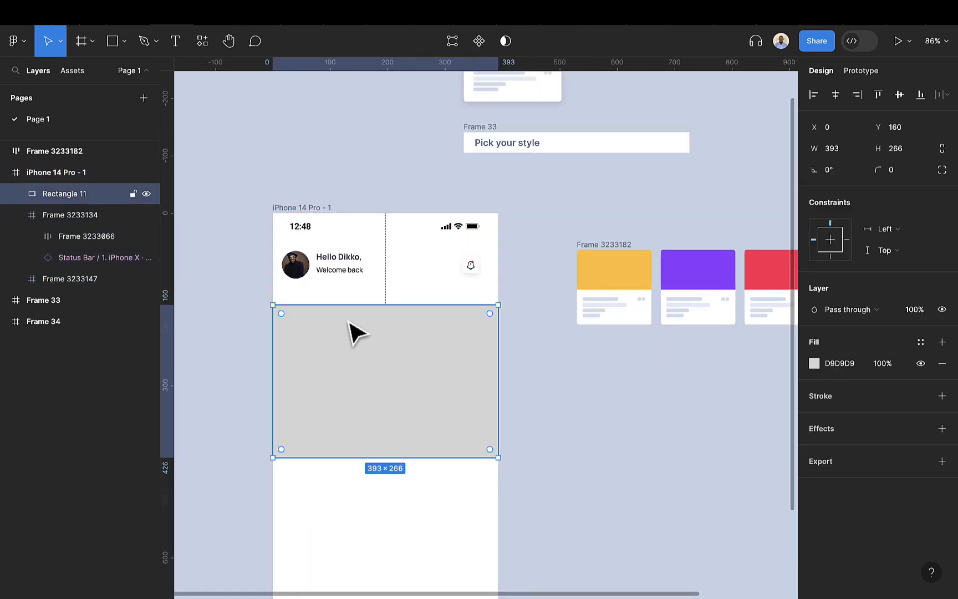
{"action": "left_click_drag", "start_coordinate": [347, 305], "coordinate": [348, 285]}
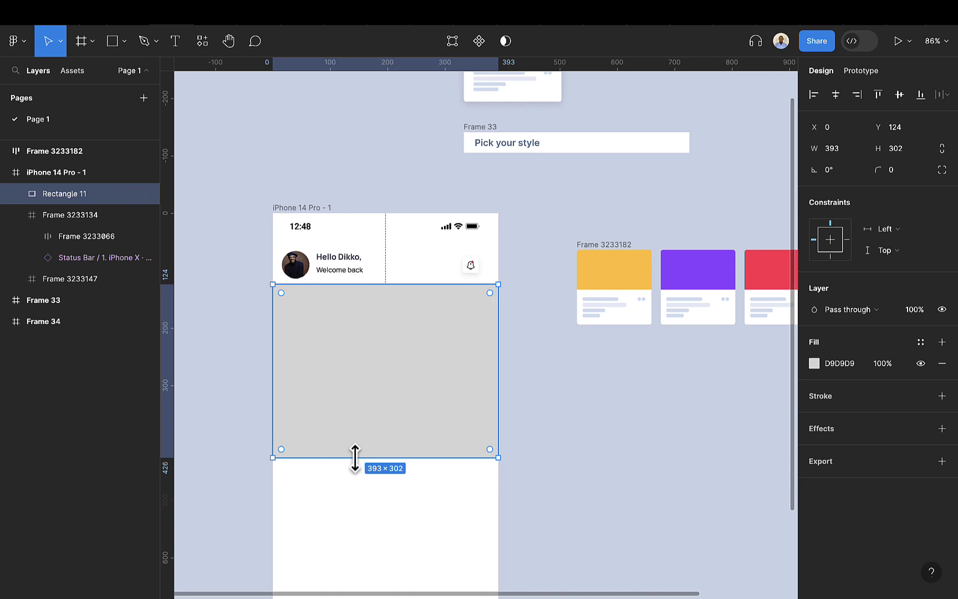
{"action": "key", "text": "i"}
{"action": "left_click", "coordinate": [368, 492]}
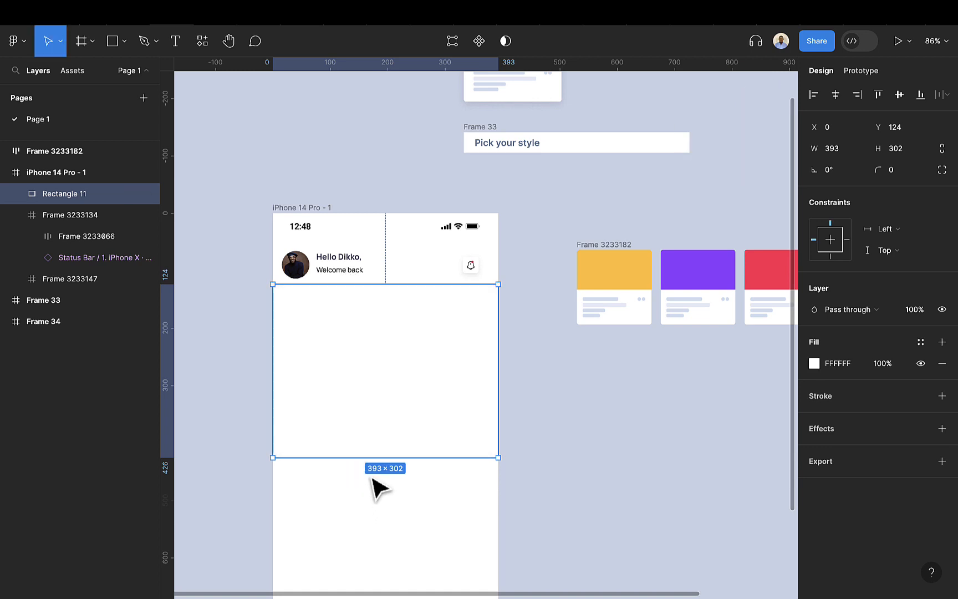
Step: Lock the white rectangle layer in the phone frame
{"action": "scroll", "coordinate": [382, 492], "scroll_direction": "down", "scroll_amount": 3}
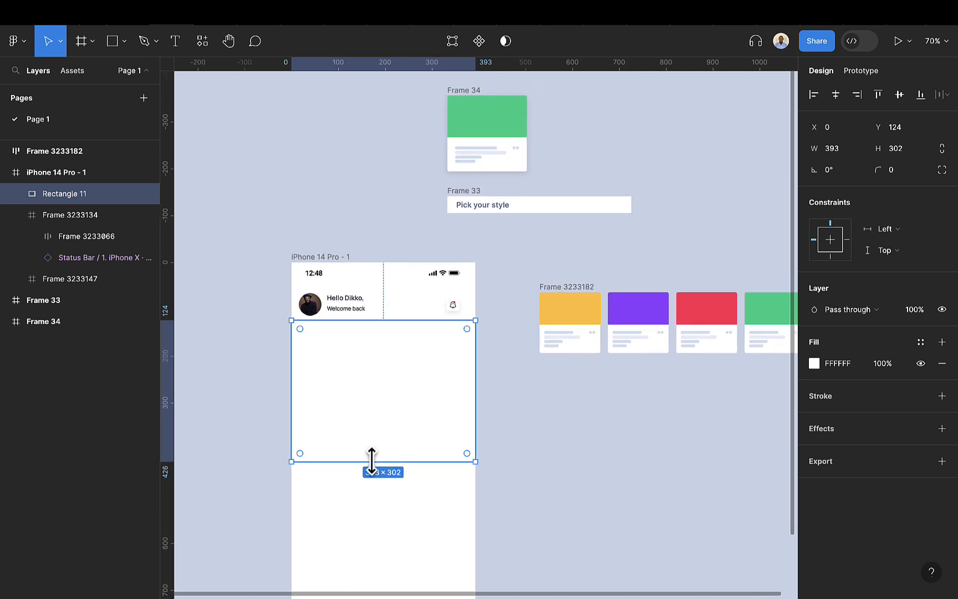
{"action": "scroll", "coordinate": [377, 485], "scroll_direction": "down", "scroll_amount": 1}
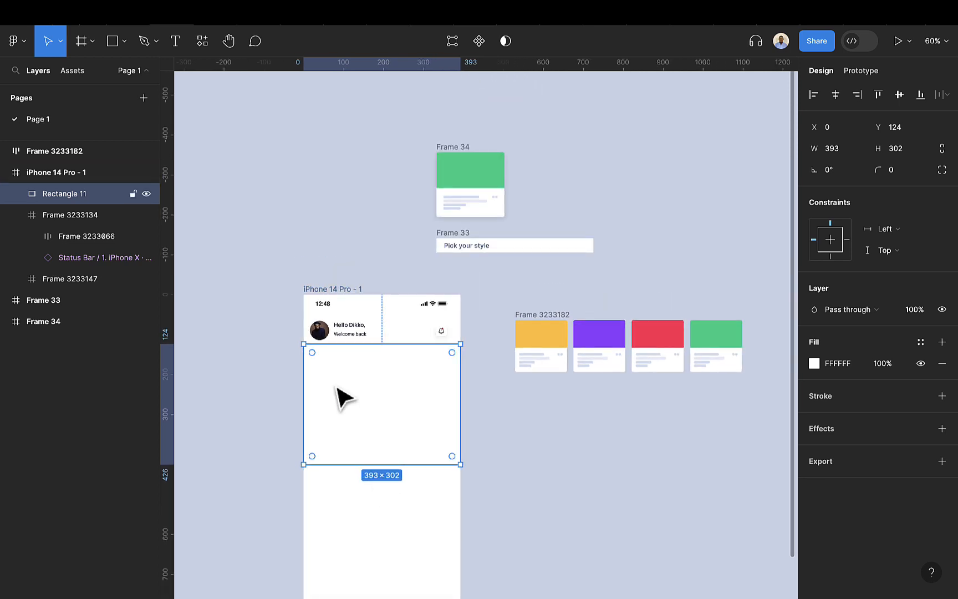
{"action": "left_click", "coordinate": [133, 193]}
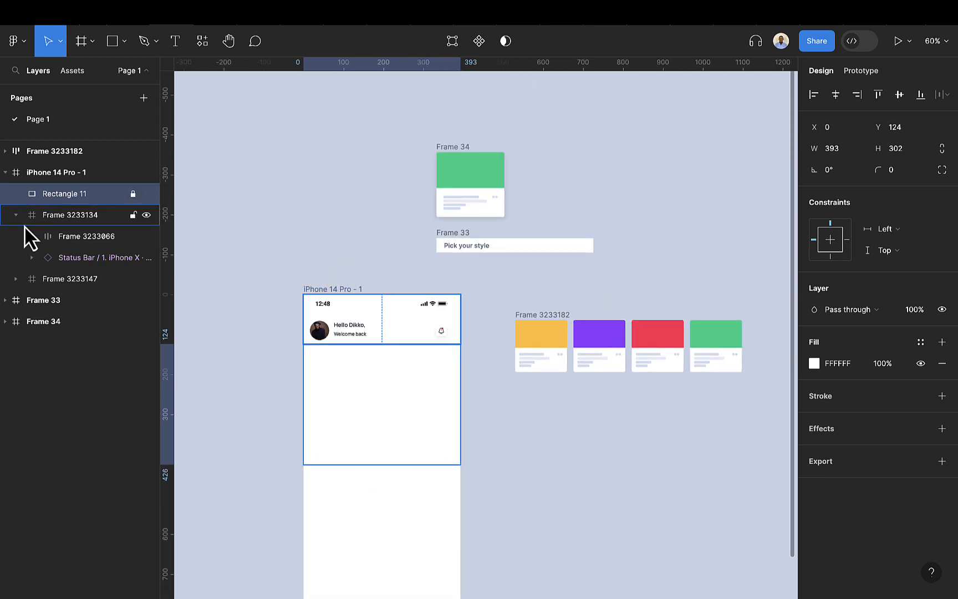
Step: Move the auto layout row of four coloured cards into the phone frame, just below the header
{"action": "left_click", "coordinate": [16, 215]}
{"action": "left_click", "coordinate": [539, 317]}
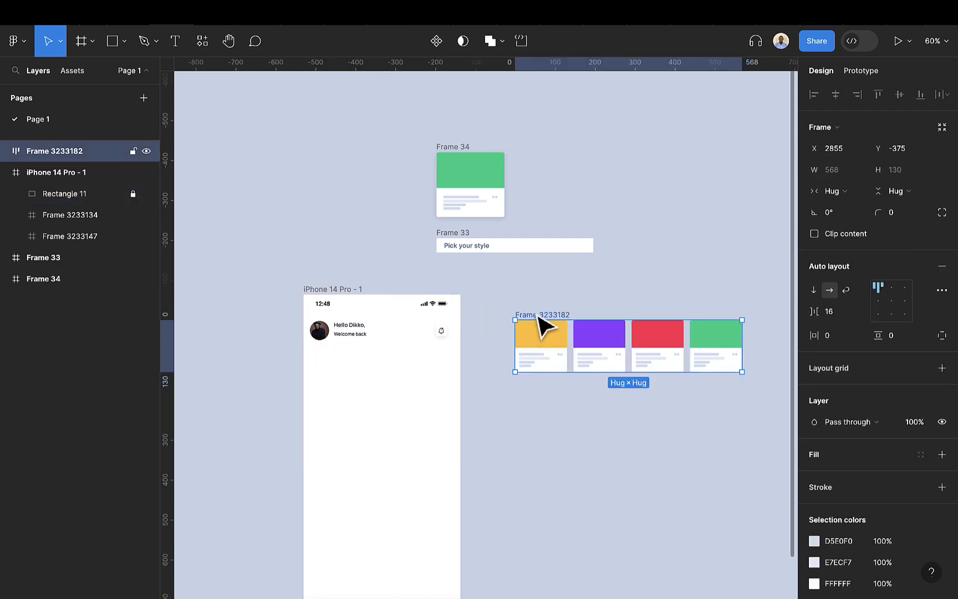
{"action": "left_click_drag", "start_coordinate": [543, 324], "coordinate": [335, 353]}
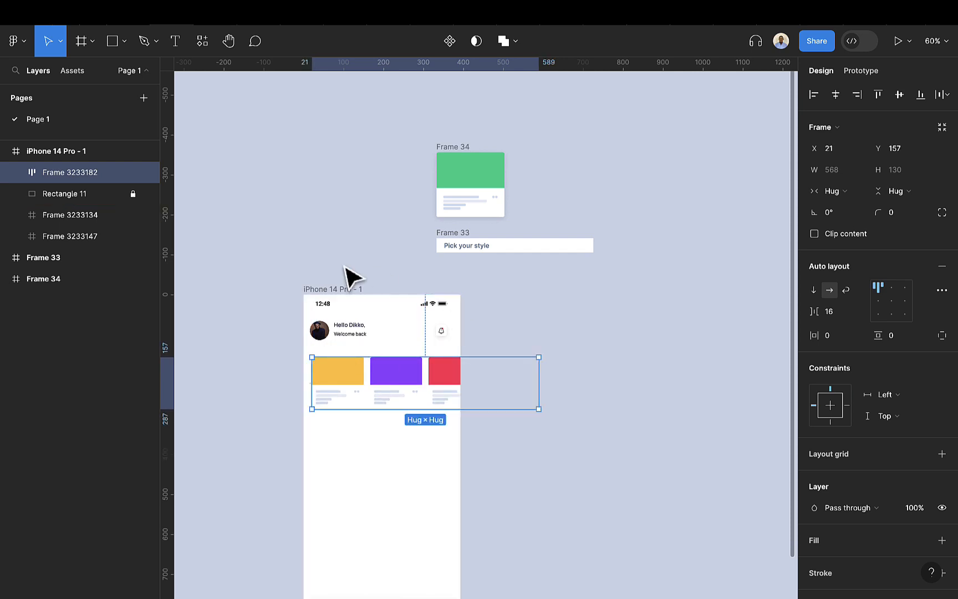
Step: Show the phone frame's column layout grid and align the card row to the first column at X 16, Y 153
{"action": "left_click", "coordinate": [339, 287]}
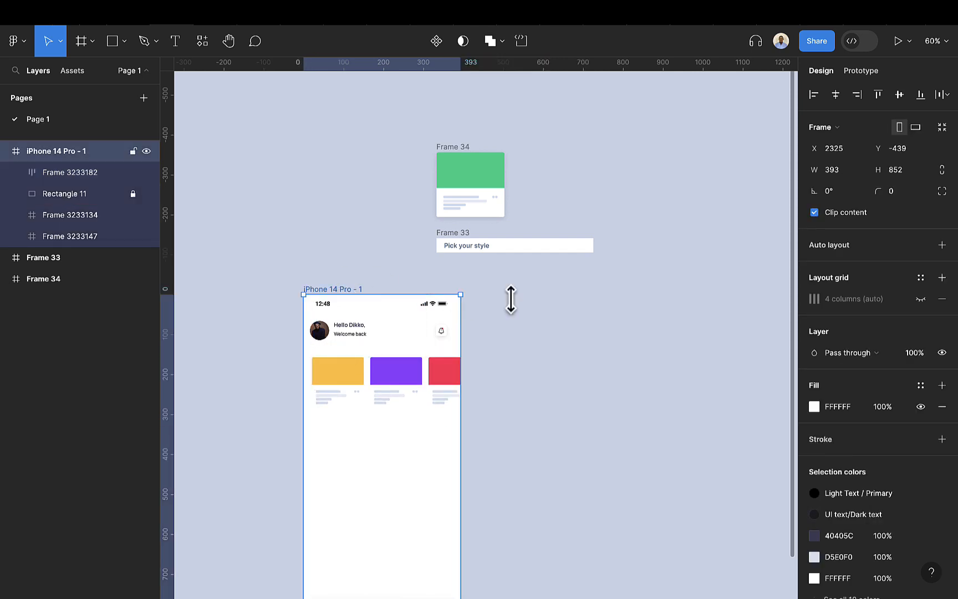
{"action": "left_click", "coordinate": [920, 299]}
{"action": "scroll", "coordinate": [350, 370], "scroll_direction": "up", "scroll_amount": 3}
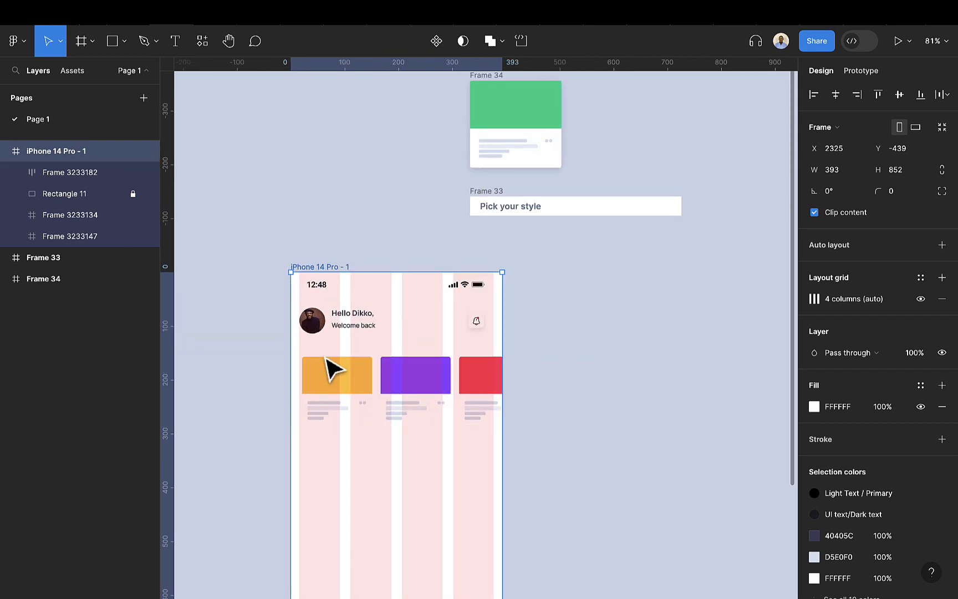
{"action": "left_click_drag", "start_coordinate": [328, 364], "coordinate": [325, 369]}
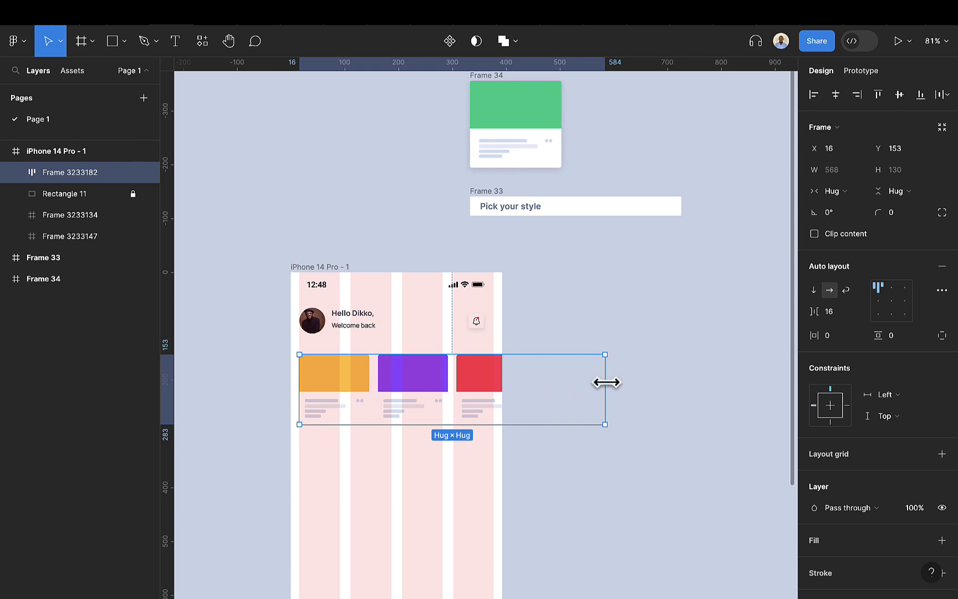
Step: Narrow the card row's frame to 361 wide, ending at the last grid column, and set its overflow scrolling to Horizontal
{"action": "left_click_drag", "start_coordinate": [606, 382], "coordinate": [493, 377]}
{"action": "scroll", "coordinate": [410, 382], "scroll_direction": "down", "scroll_amount": 1}
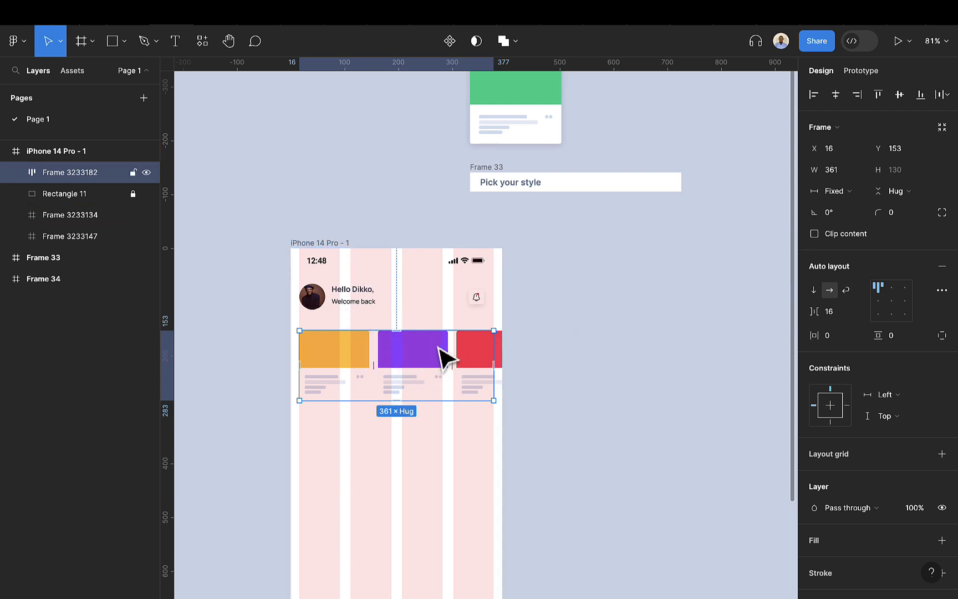
{"action": "left_click", "coordinate": [870, 72]}
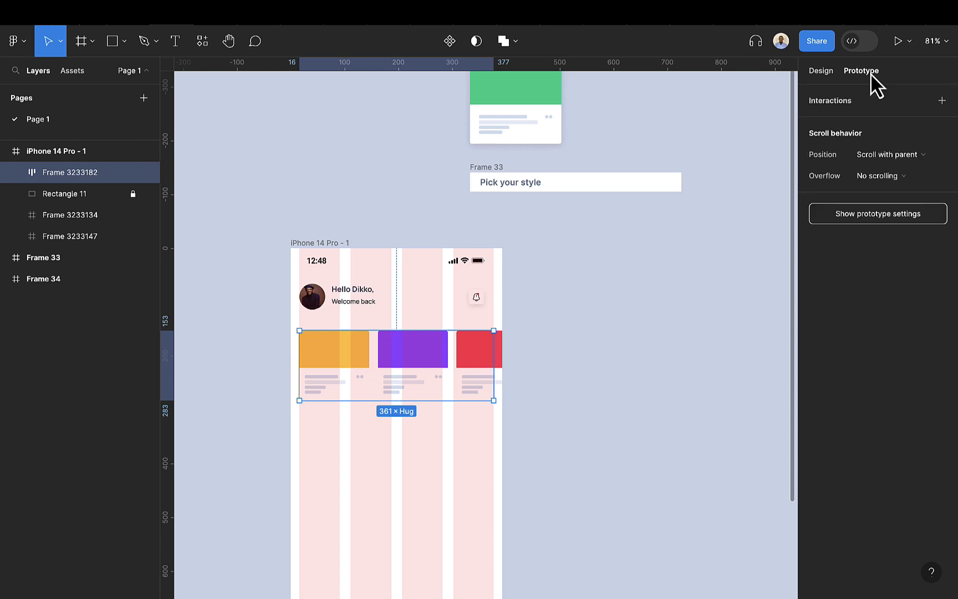
{"action": "left_click", "coordinate": [888, 177]}
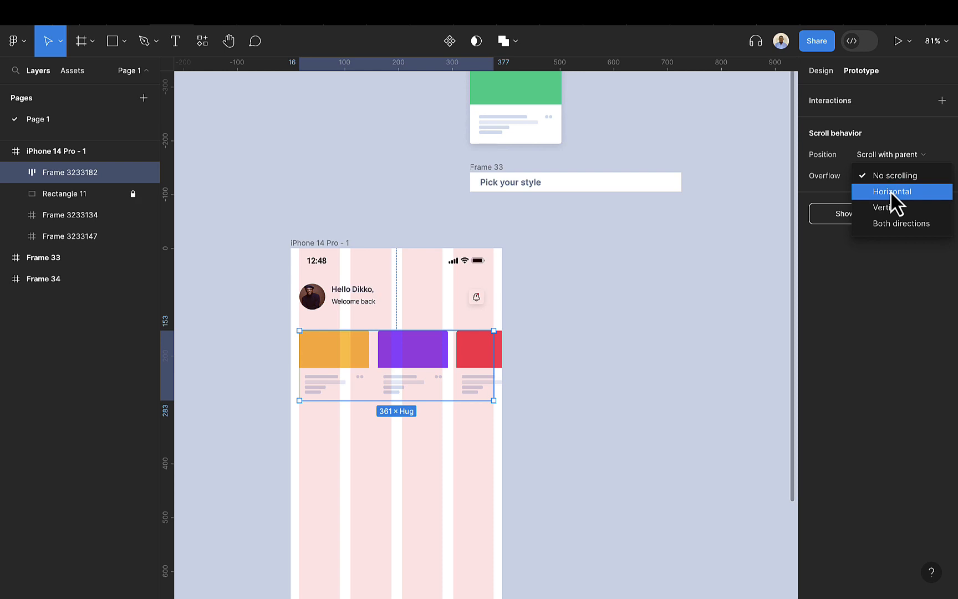
{"action": "left_click", "coordinate": [890, 191]}
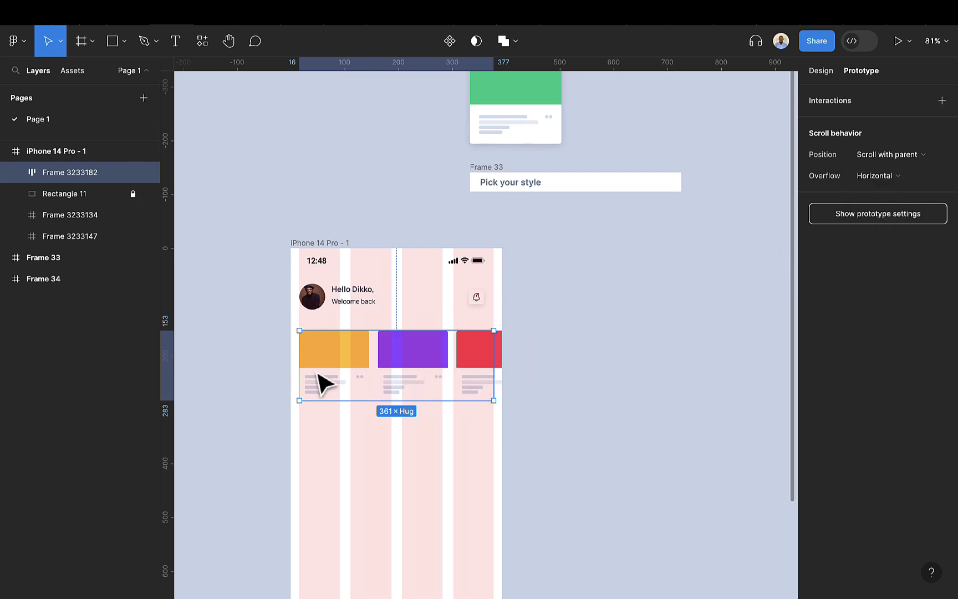
Step: Preview the phone frame as a prototype and test the horizontal scrolling of the card row
{"action": "left_click", "coordinate": [321, 246]}
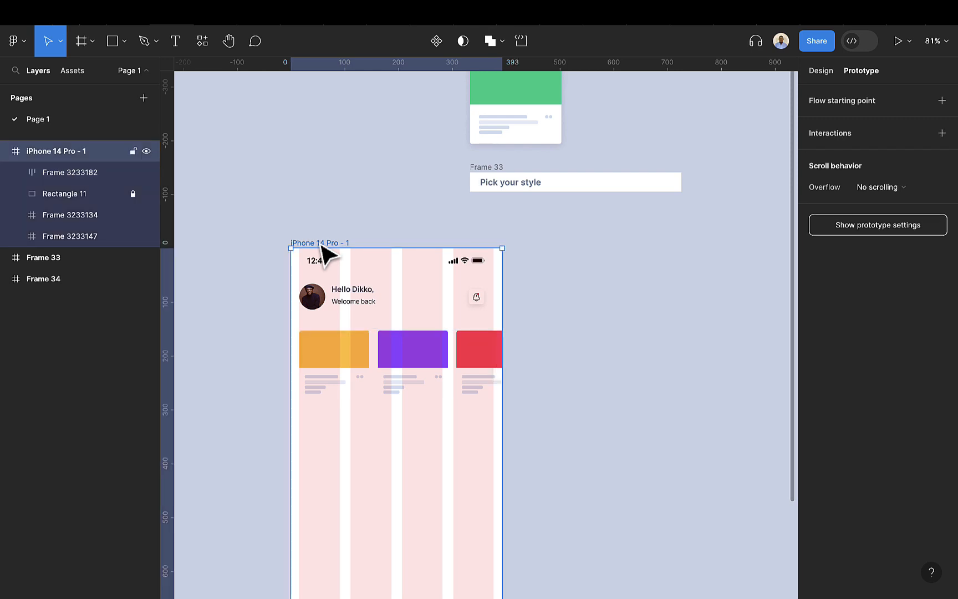
{"action": "left_click", "coordinate": [898, 42]}
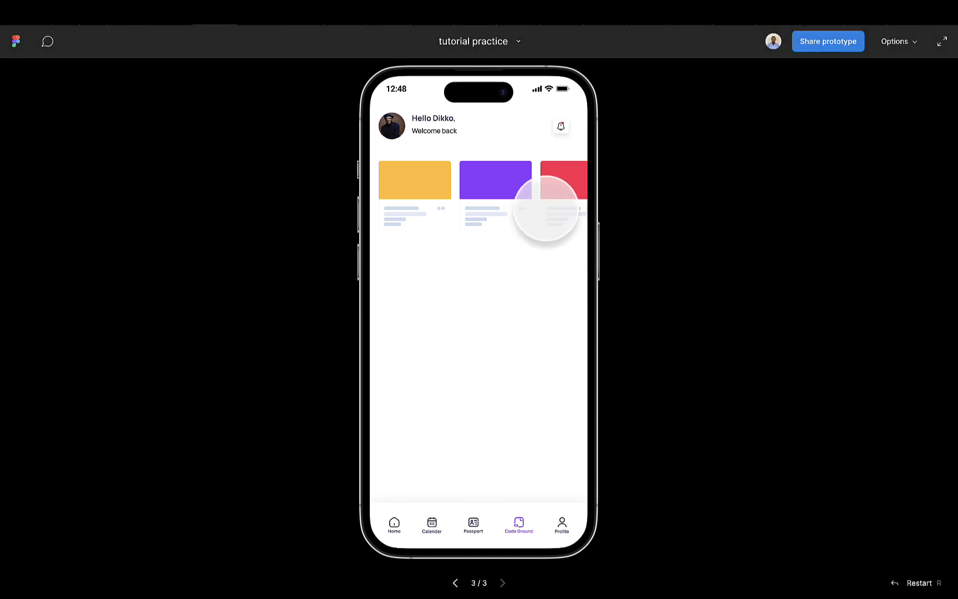
{"action": "left_click_drag", "start_coordinate": [561, 196], "coordinate": [592, 201]}
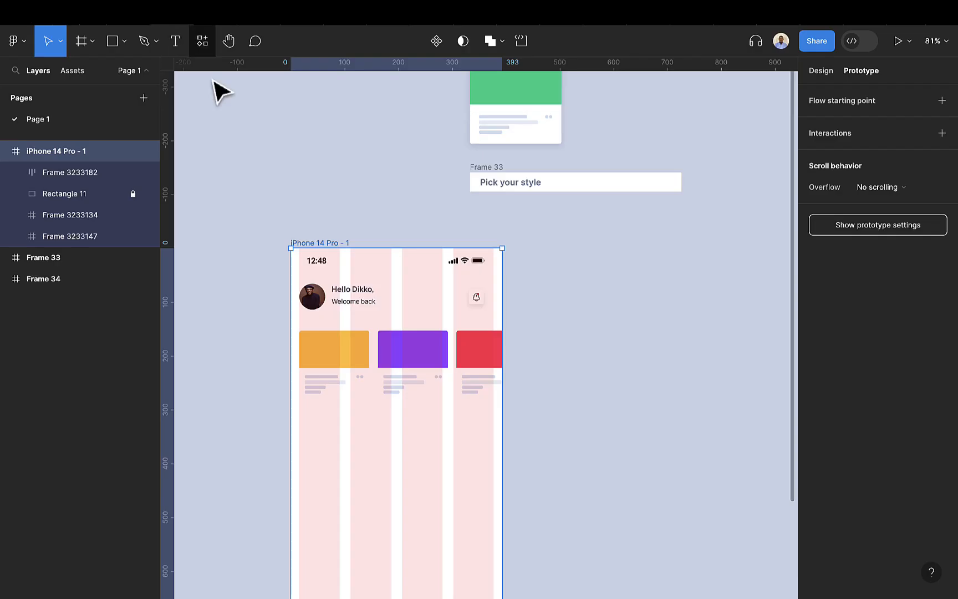
Step: Move the "Pick your style" frame into the phone frame at Y 298, below the card row, and centre it horizontally
{"action": "scroll", "coordinate": [505, 355], "scroll_direction": "down", "scroll_amount": 2}
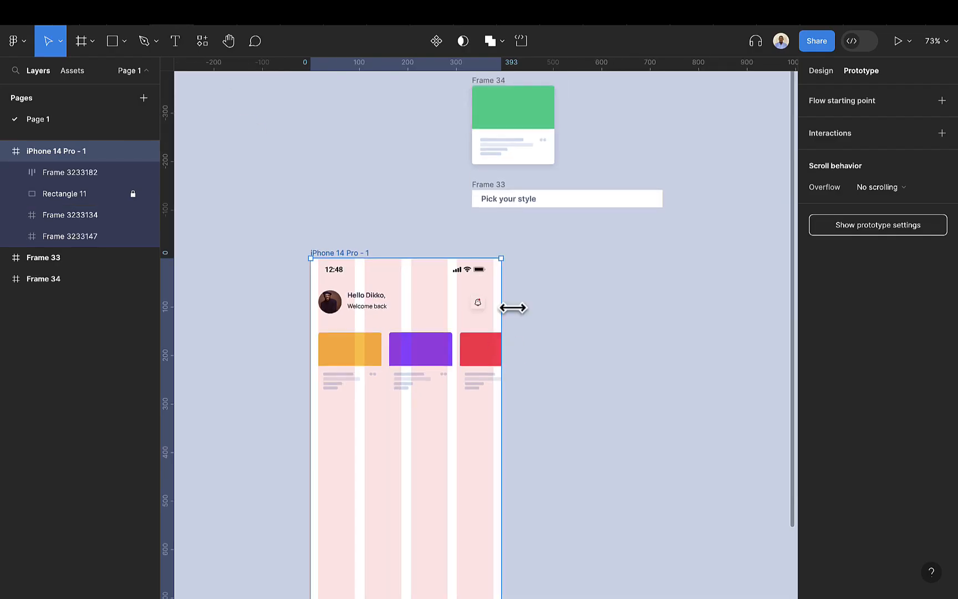
{"action": "left_click", "coordinate": [488, 192]}
{"action": "left_click", "coordinate": [488, 192]}
{"action": "left_click_drag", "start_coordinate": [486, 185], "coordinate": [322, 403]}
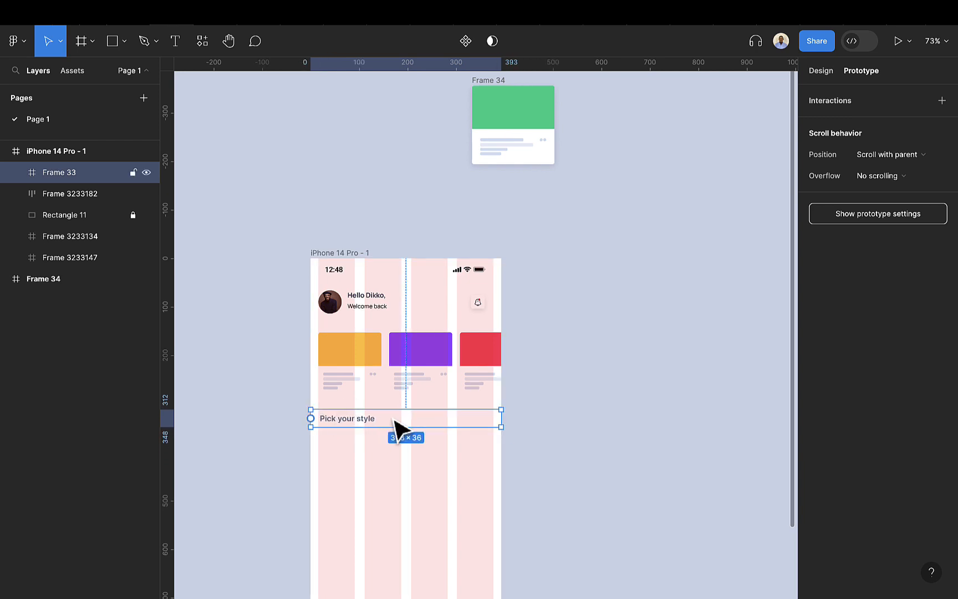
{"action": "left_click_drag", "start_coordinate": [396, 421], "coordinate": [397, 415]}
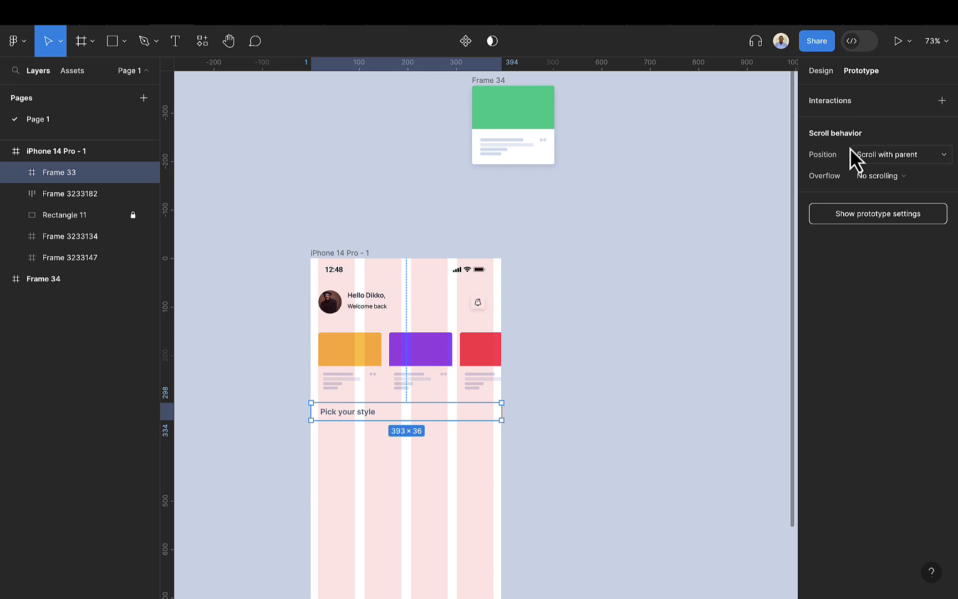
{"action": "left_click", "coordinate": [820, 71]}
{"action": "left_click", "coordinate": [835, 94]}
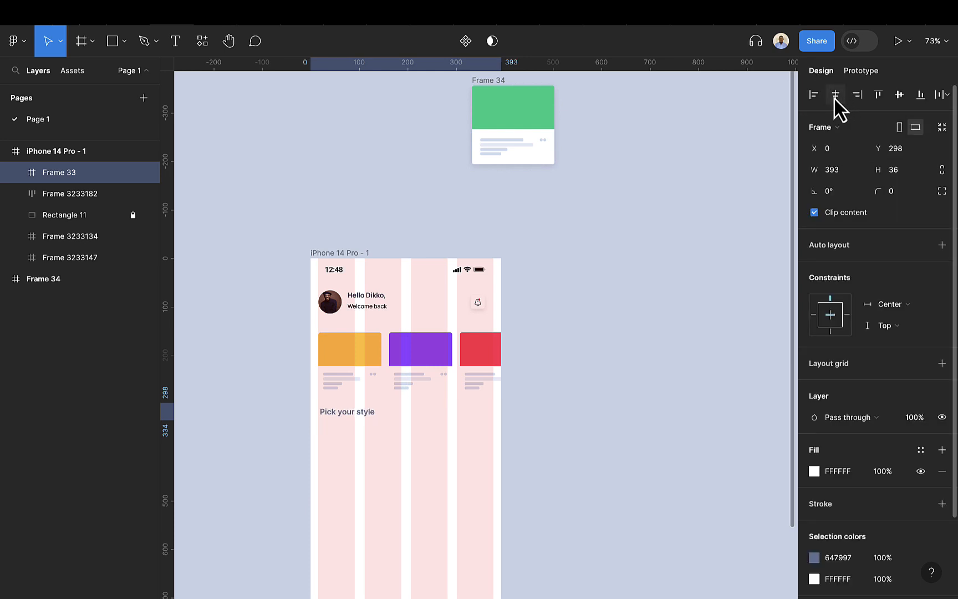
Step: Nudge the "Pick your style" frame up to Y 290, closer to the card row
{"action": "scroll", "coordinate": [454, 438], "scroll_direction": "down", "scroll_amount": 1}
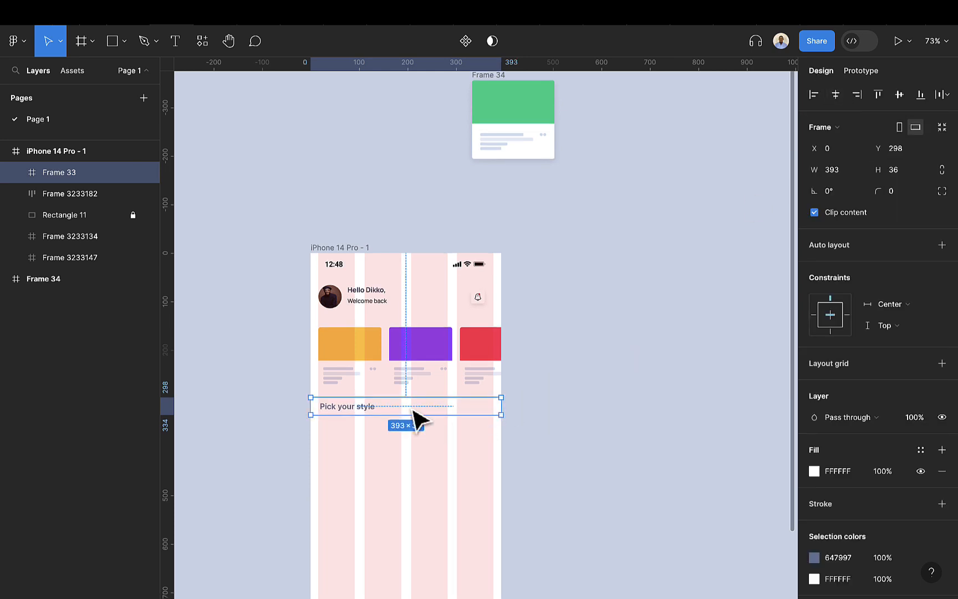
{"action": "key", "text": "Up"}
{"action": "key", "text": "Up"}
{"action": "key", "text": "Up"}
{"action": "key", "text": "Up"}
{"action": "key", "text": "Up"}
{"action": "key", "text": "Up"}
{"action": "key", "text": "Up"}
{"action": "key", "text": "Up"}
{"action": "key", "text": "Up"}
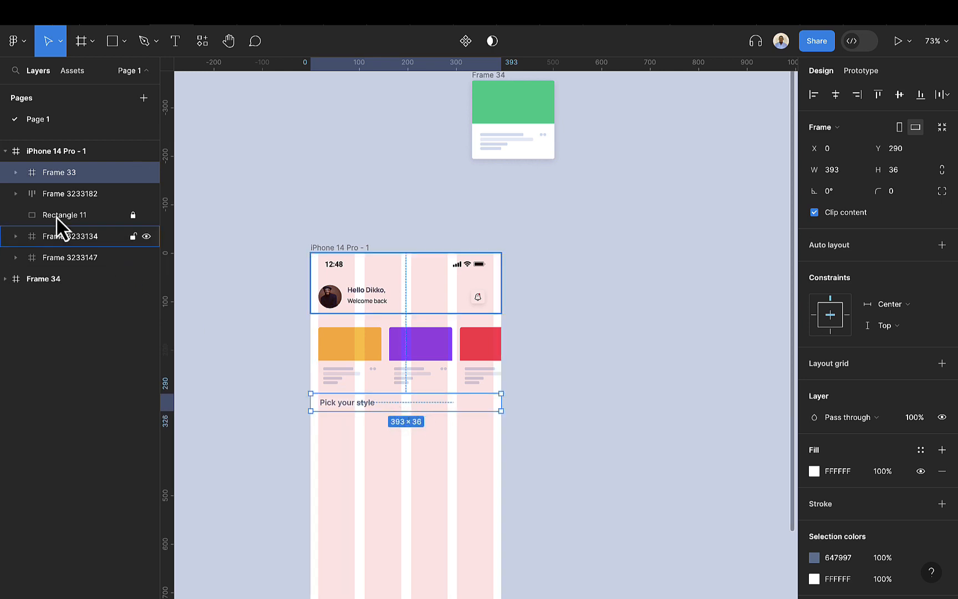
Step: Move the standalone green card down beside the phone frame, to about X 2803, Y -201
{"action": "scroll", "coordinate": [560, 422], "scroll_direction": "down", "scroll_amount": 3}
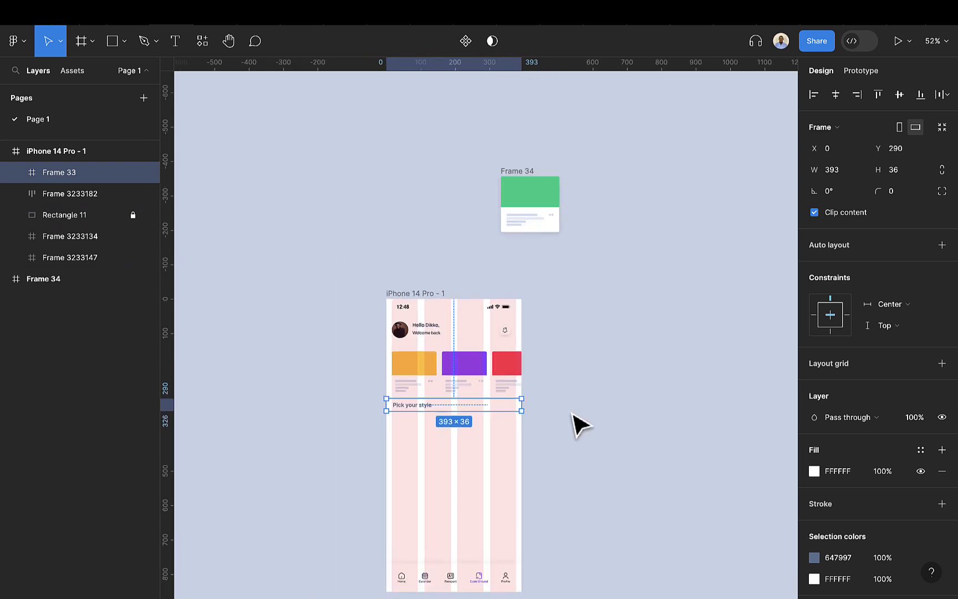
{"action": "scroll", "coordinate": [610, 410], "scroll_direction": "right", "scroll_amount": 2}
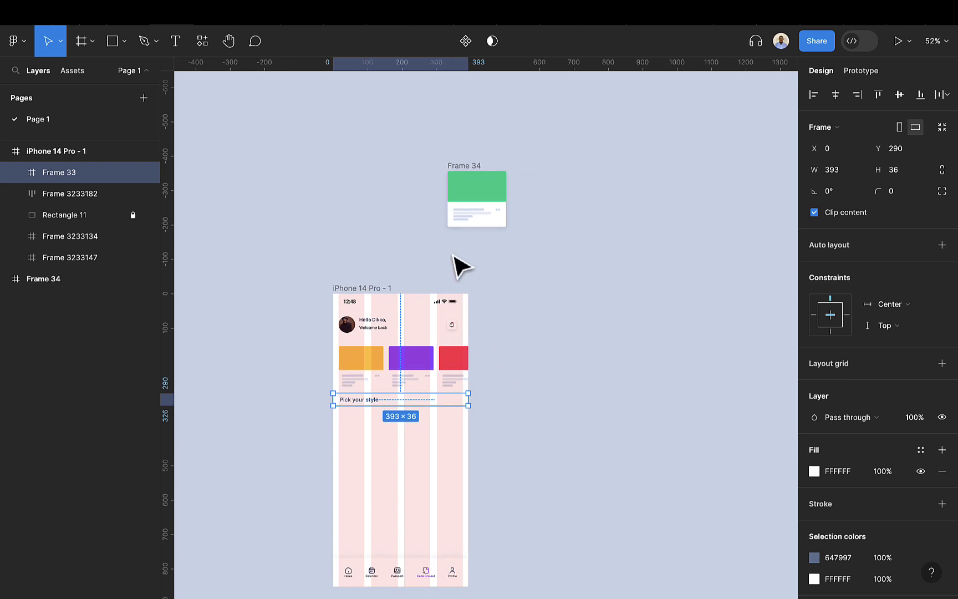
{"action": "left_click", "coordinate": [457, 170]}
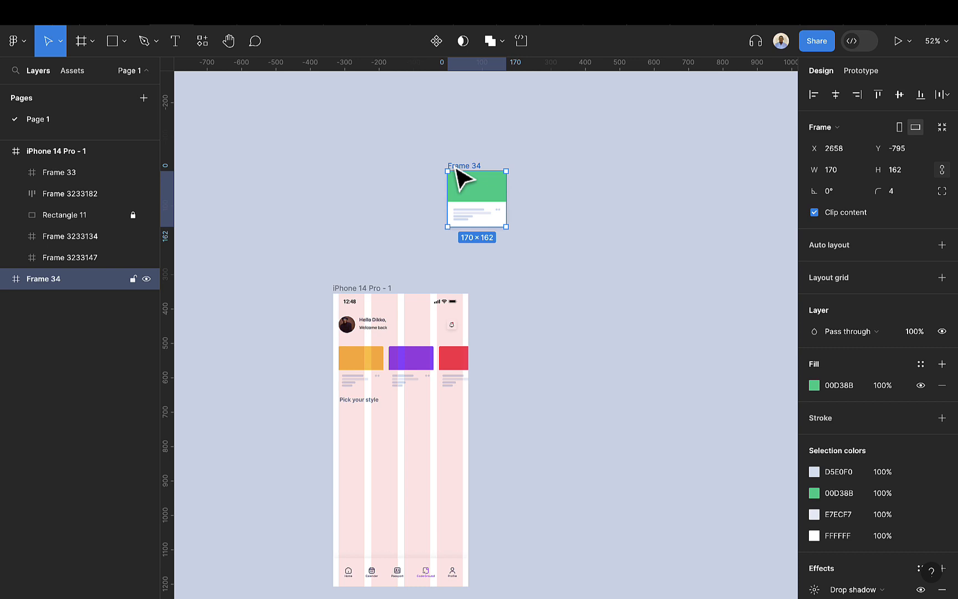
{"action": "left_click_drag", "start_coordinate": [463, 180], "coordinate": [513, 384]}
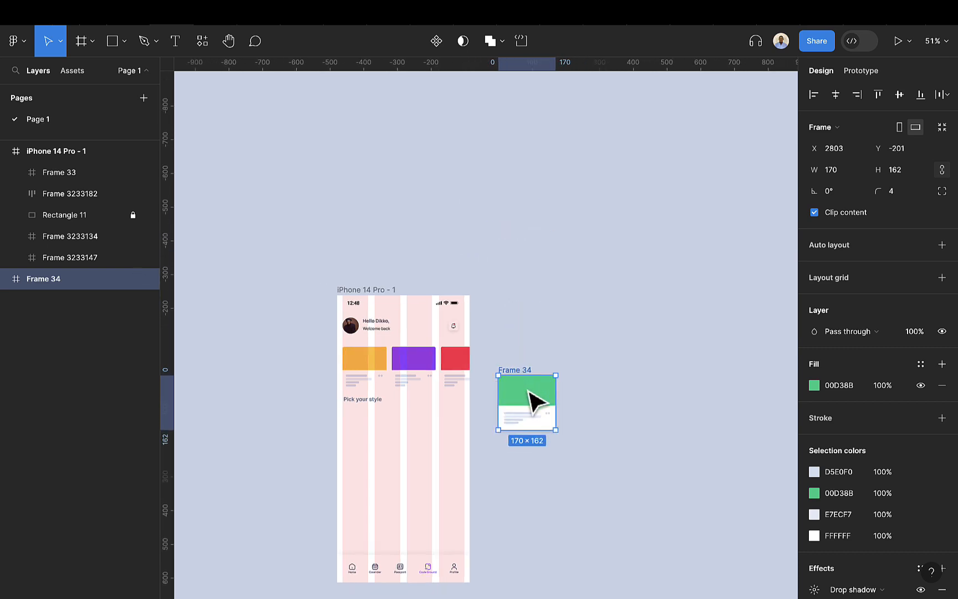
Step: Duplicate the green card and fill the copy with purple 9745FF sampled from the purple card in the phone frame
{"action": "scroll", "coordinate": [537, 402], "scroll_direction": "down", "scroll_amount": 1}
{"action": "scroll", "coordinate": [540, 423], "scroll_direction": "up", "scroll_amount": 3}
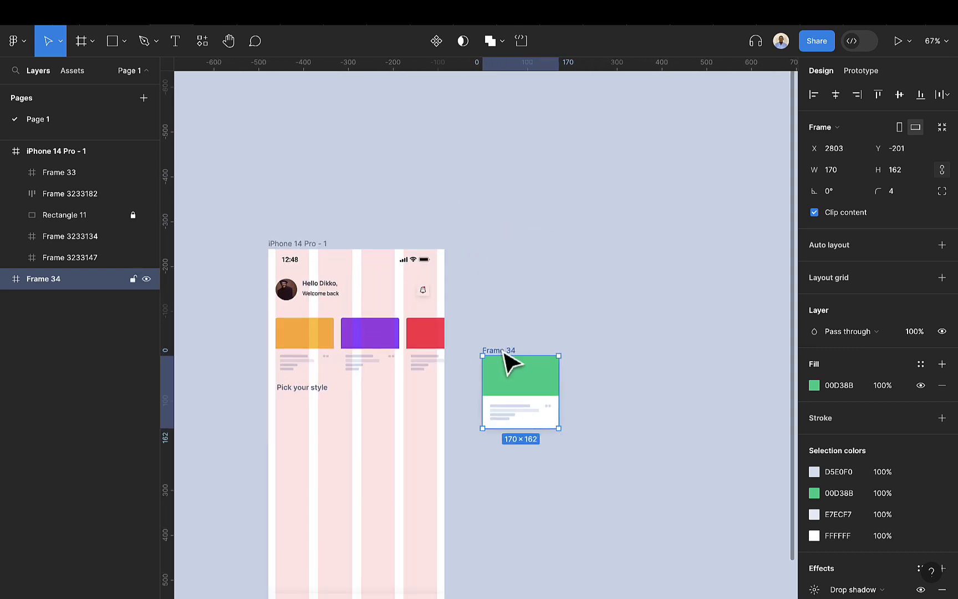
{"action": "key", "text": "super+d"}
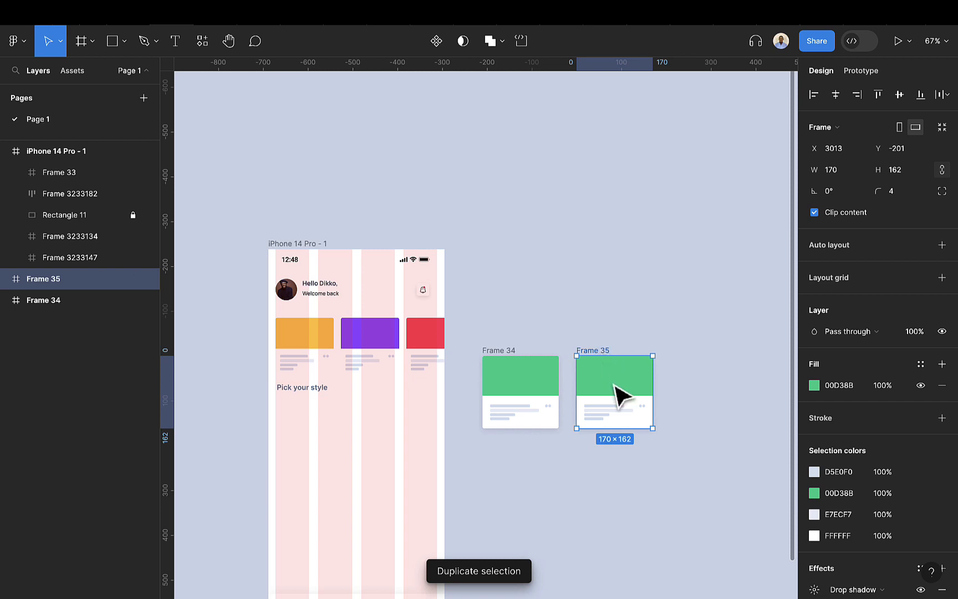
{"action": "key", "text": "i"}
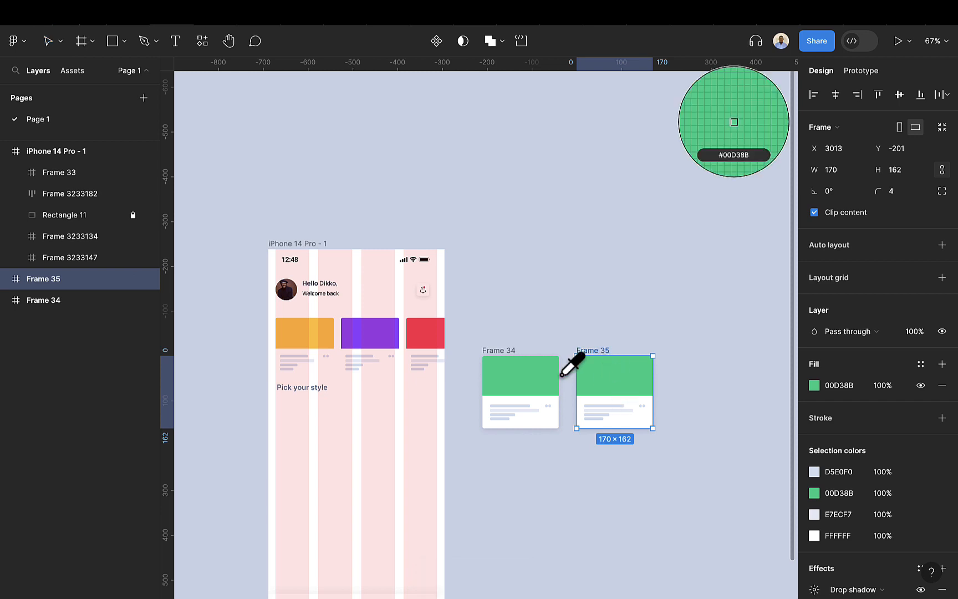
{"action": "left_click", "coordinate": [383, 333]}
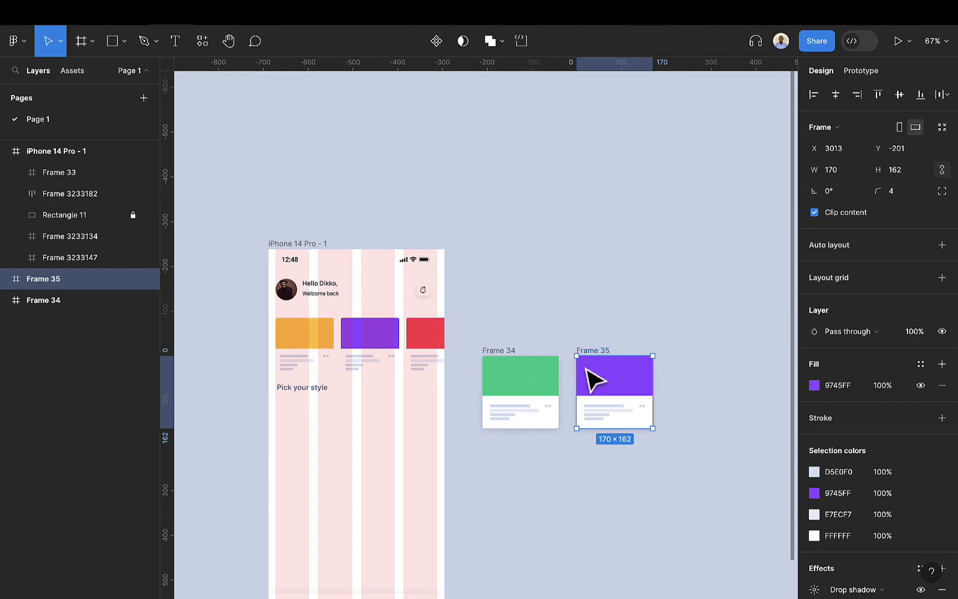
{"action": "left_click", "coordinate": [584, 335]}
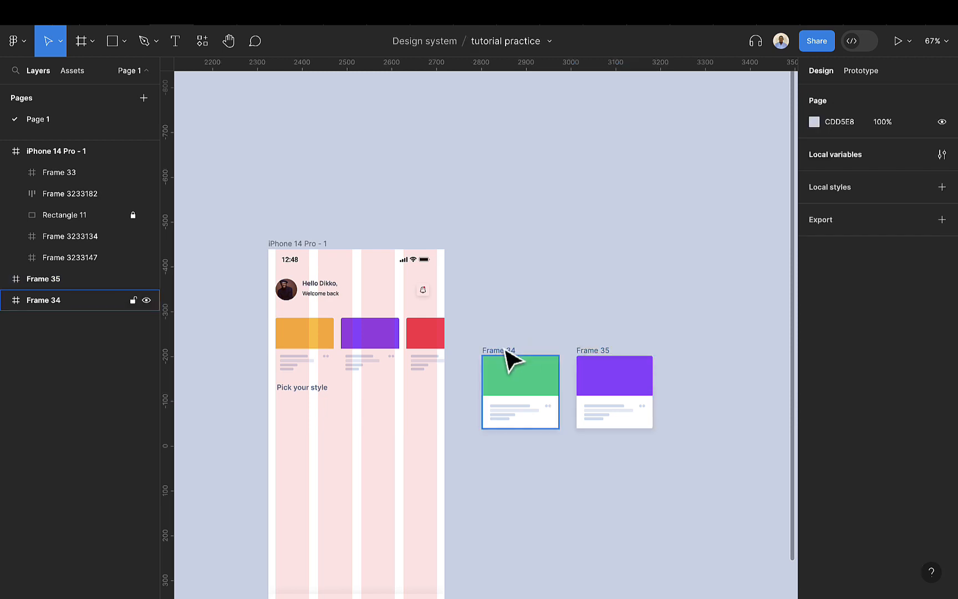
Step: Combine the large green and purple cards into a horizontal auto layout with a spacing of 16
{"action": "left_click", "coordinate": [510, 360]}
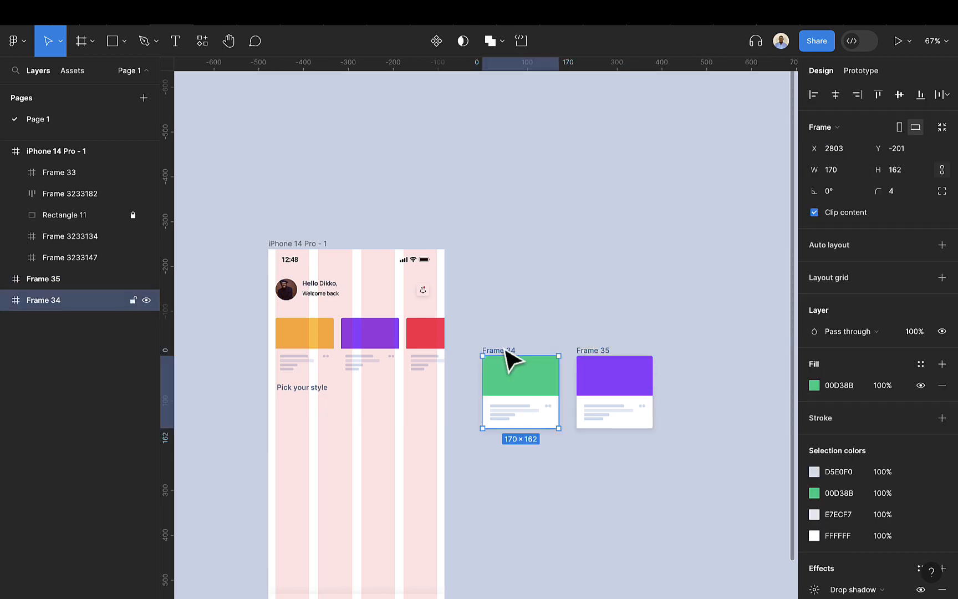
{"action": "left_click", "coordinate": [614, 362], "text": "shift"}
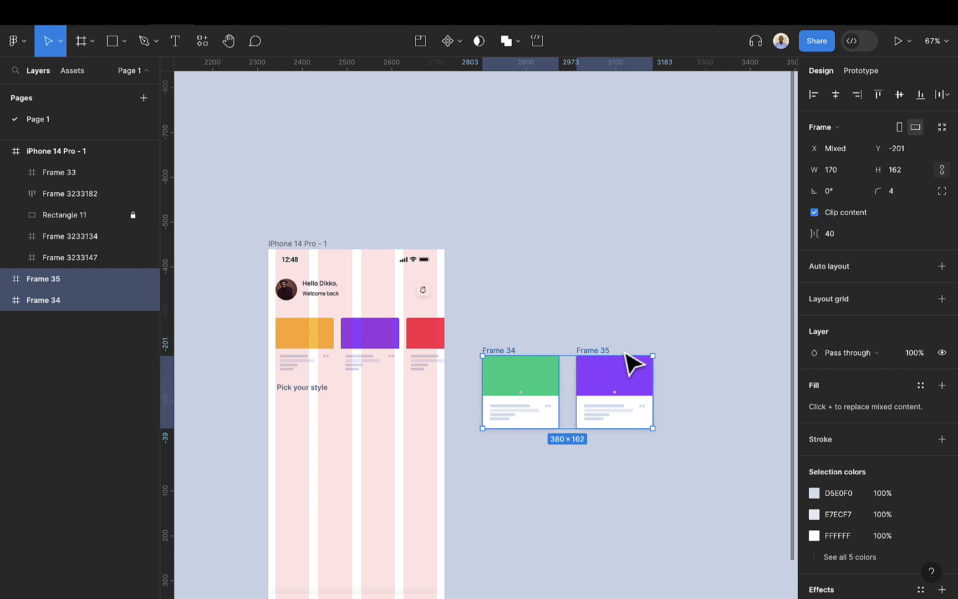
{"action": "key", "text": "shift+a"}
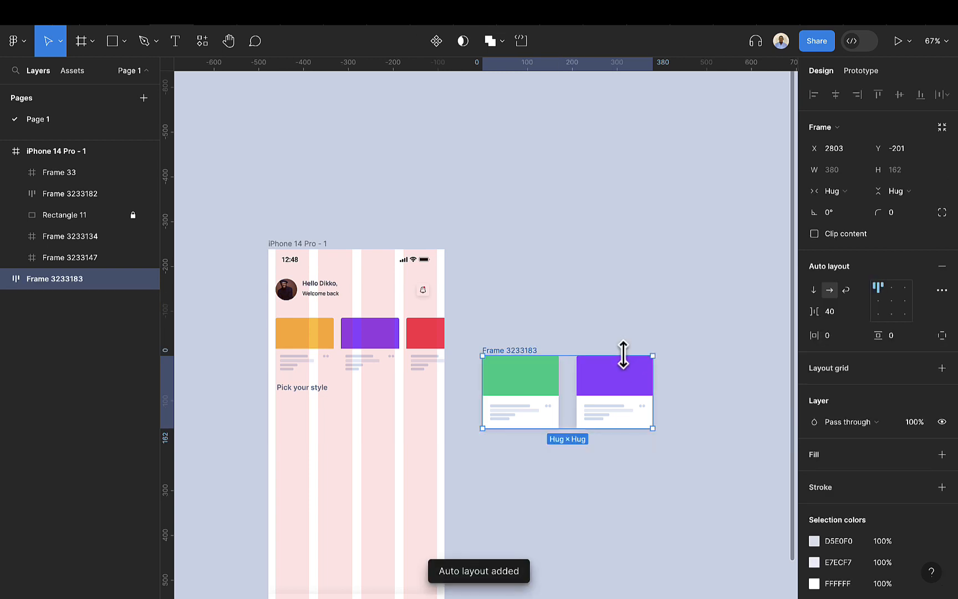
{"action": "left_click", "coordinate": [845, 311]}
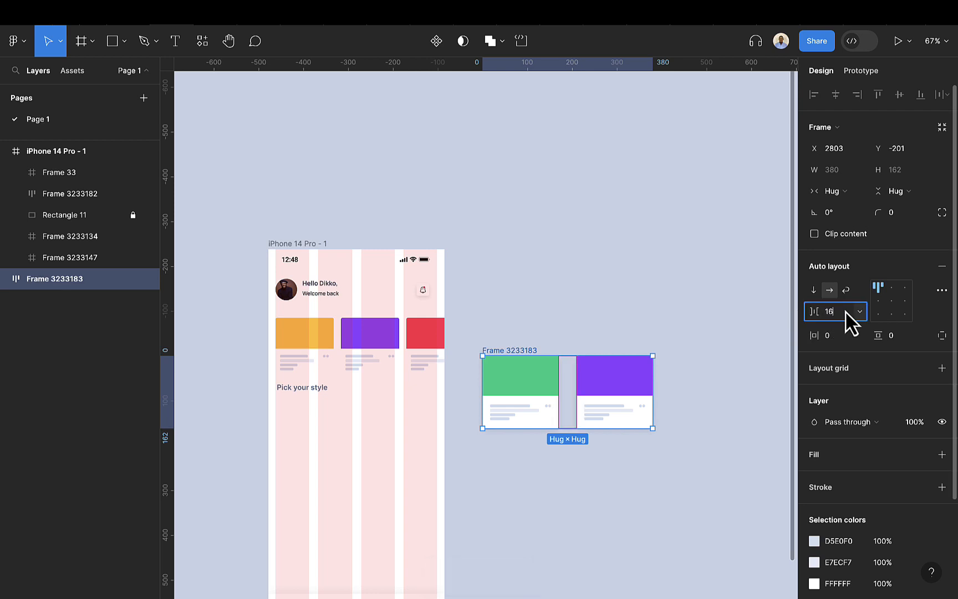
{"action": "key", "text": "Return"}
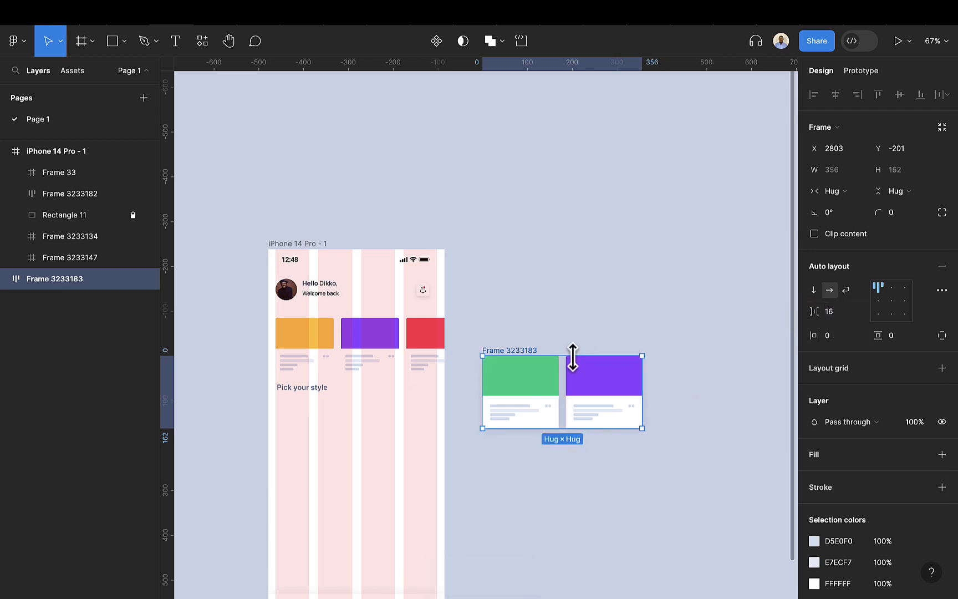
Step: Rename the new two-card auto layout frame to "row 1"
{"action": "left_click", "coordinate": [522, 334]}
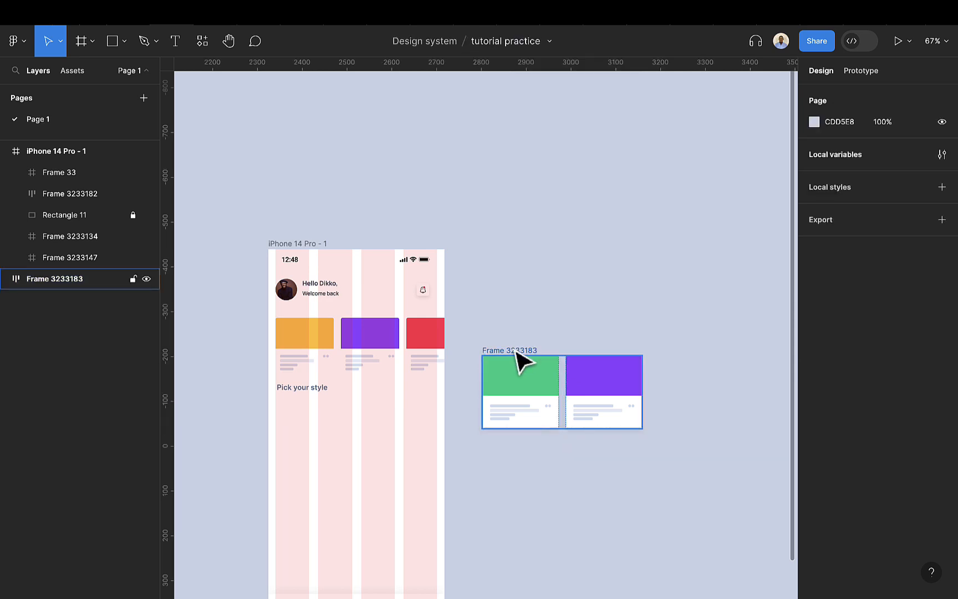
{"action": "double_click", "coordinate": [513, 349]}
{"action": "key", "text": "BackSpace"}
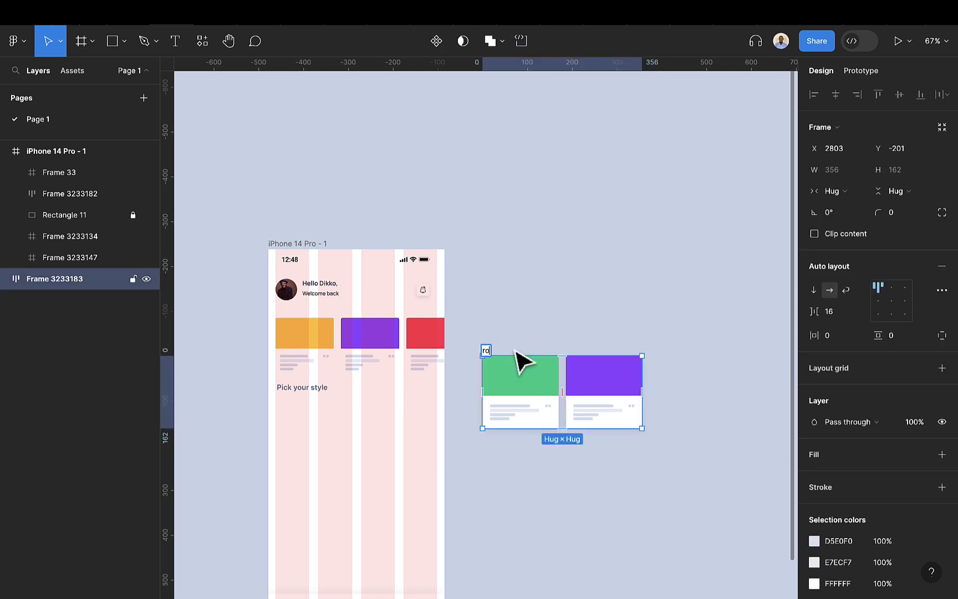
{"action": "type", "text": "row 1"}
{"action": "key", "text": "Return"}
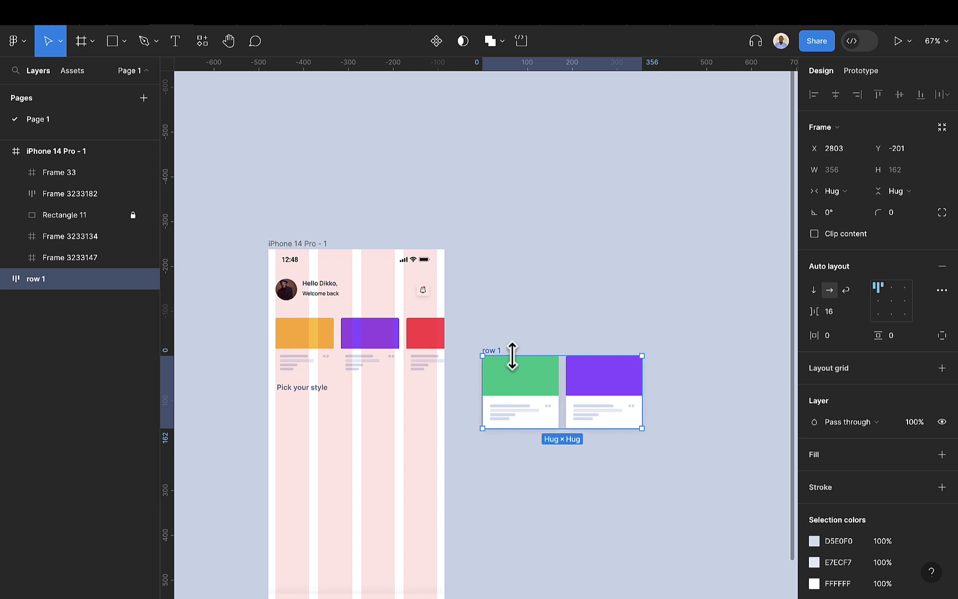
Step: Duplicate row 1 directly beneath itself and combine both rows into a vertical auto layout with a spacing of 16
{"action": "key", "text": "ctrl+d"}
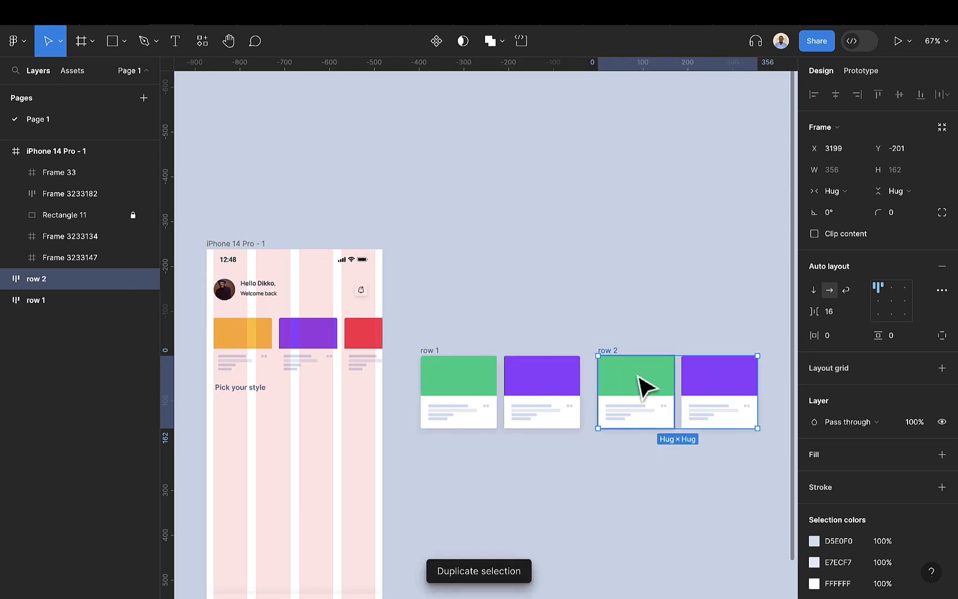
{"action": "left_click_drag", "start_coordinate": [620, 360], "coordinate": [442, 443]}
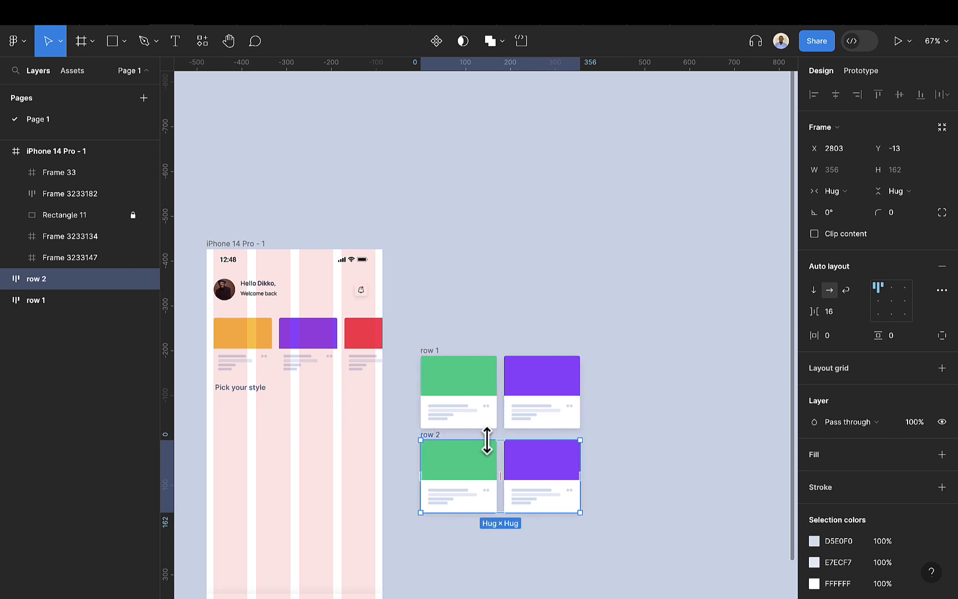
{"action": "left_click", "coordinate": [438, 361], "text": "shift"}
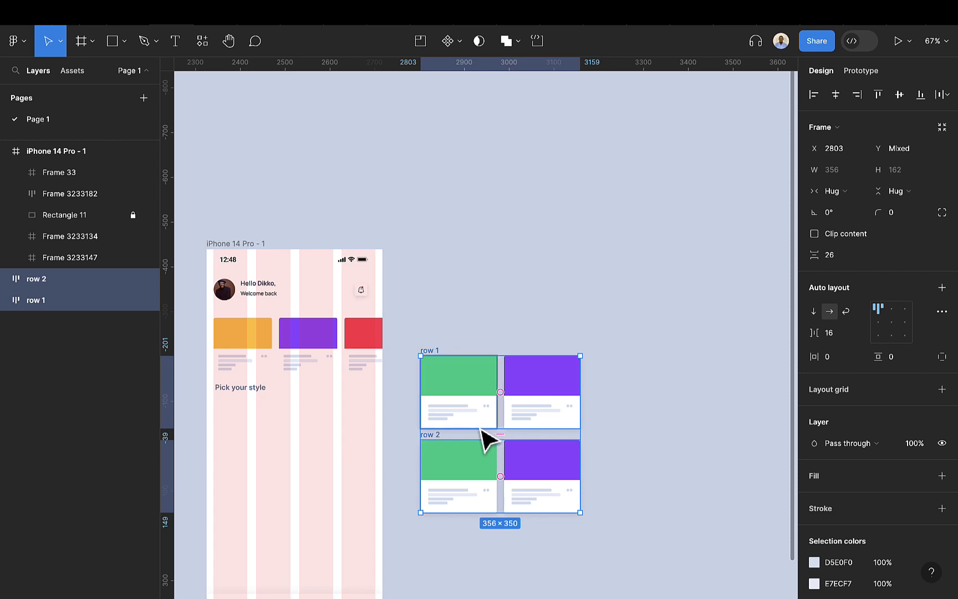
{"action": "key", "text": "shift+a"}
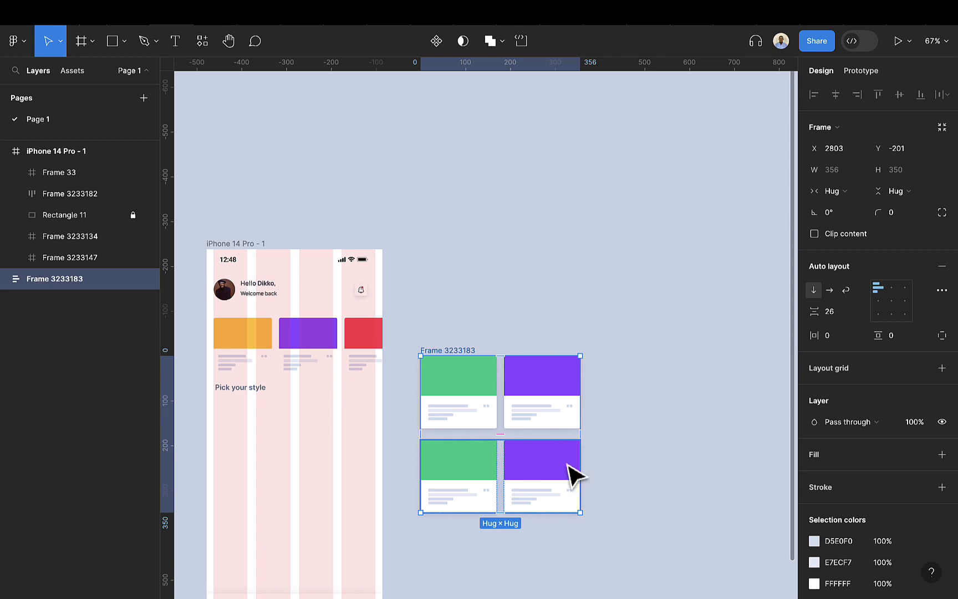
{"action": "left_click", "coordinate": [834, 315]}
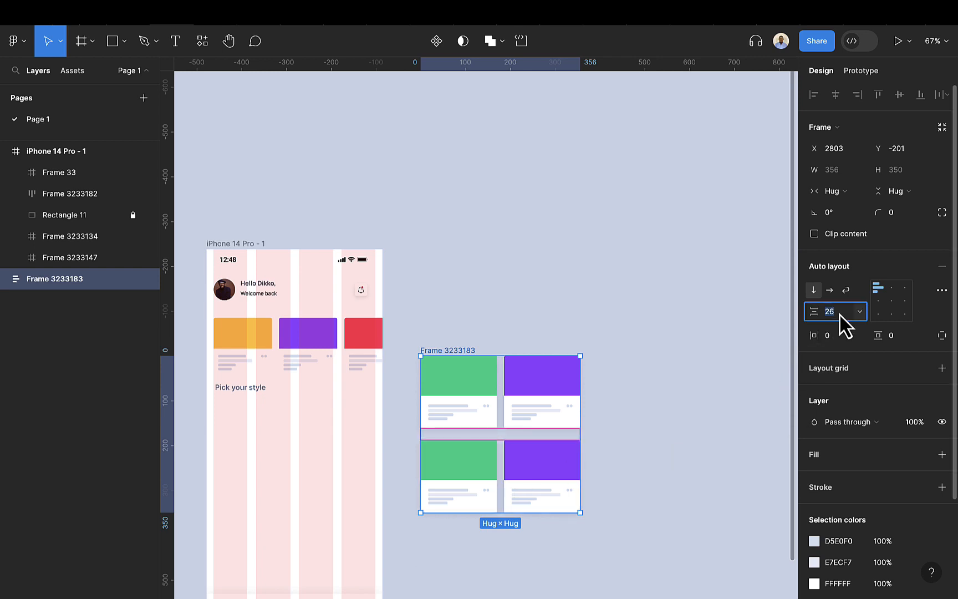
{"action": "key", "text": "BackSpace"}
{"action": "type", "text": "16"}
{"action": "key", "text": "Return"}
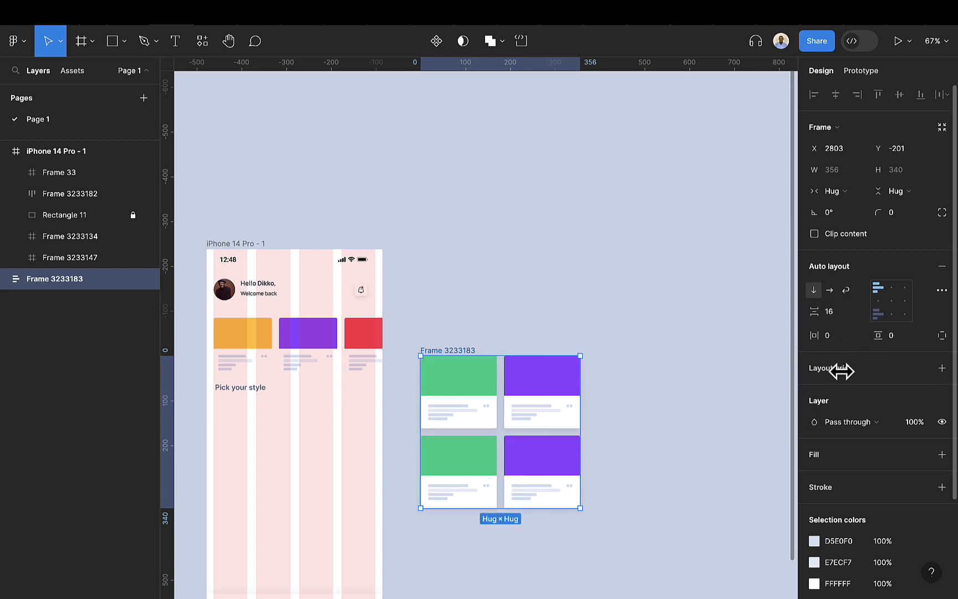
Step: Duplicate row 2 twice inside the vertical auto layout to add rows 3 and 4
{"action": "left_click", "coordinate": [620, 471]}
{"action": "left_click", "coordinate": [521, 485]}
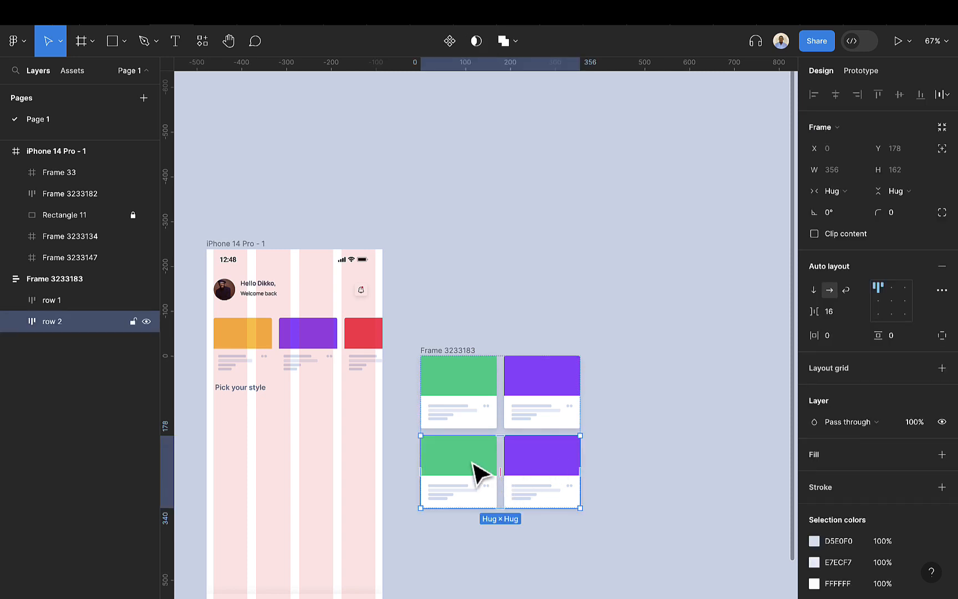
{"action": "key", "text": "ctrl+d"}
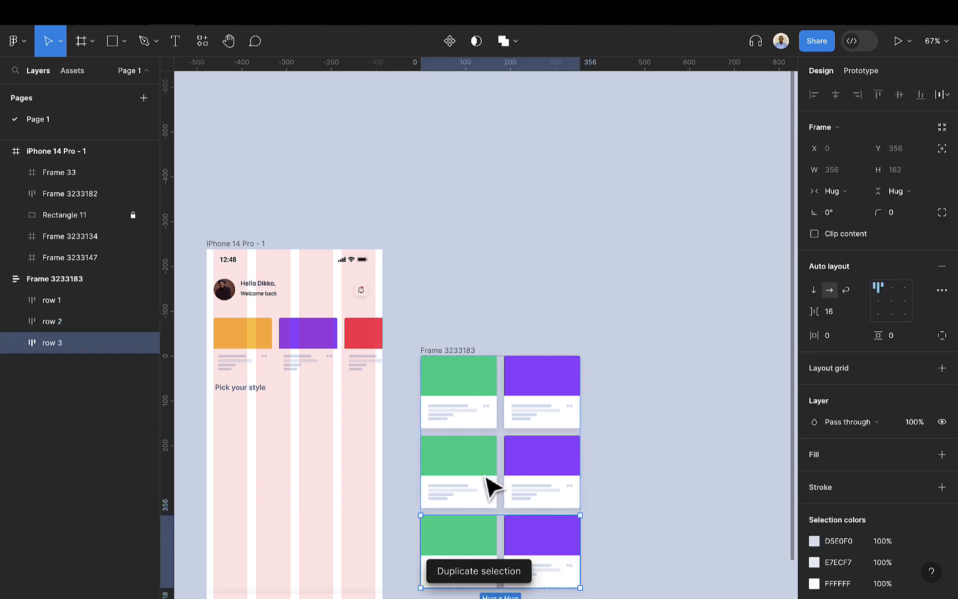
{"action": "key", "text": "ctrl+d"}
{"action": "scroll", "coordinate": [524, 492], "scroll_direction": "down", "scroll_amount": 5}
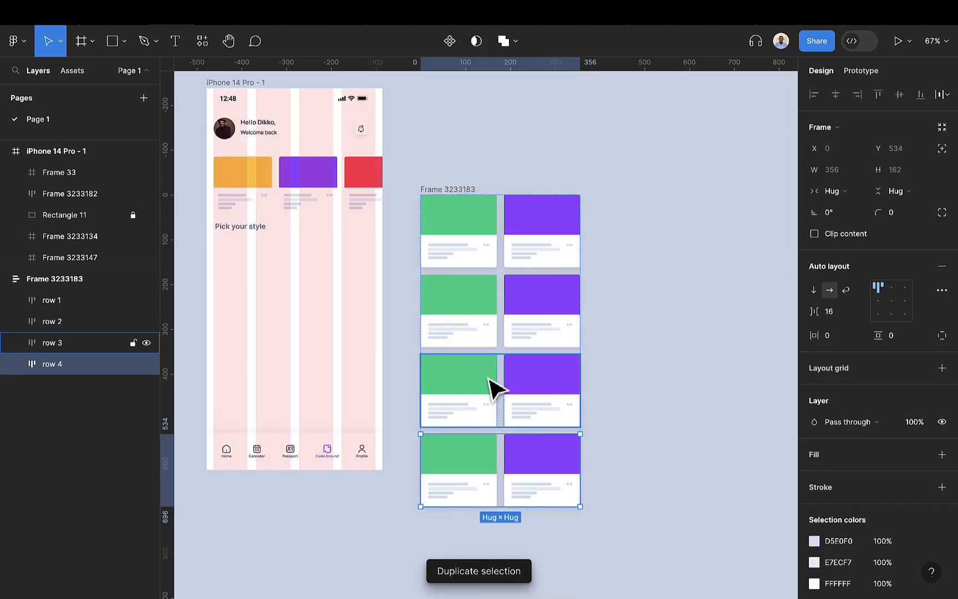
Step: Recolour row 2 with sampled colours: red for the first card and green 00D38B for the second
{"action": "scroll", "coordinate": [490, 325], "scroll_direction": "down", "scroll_amount": 3}
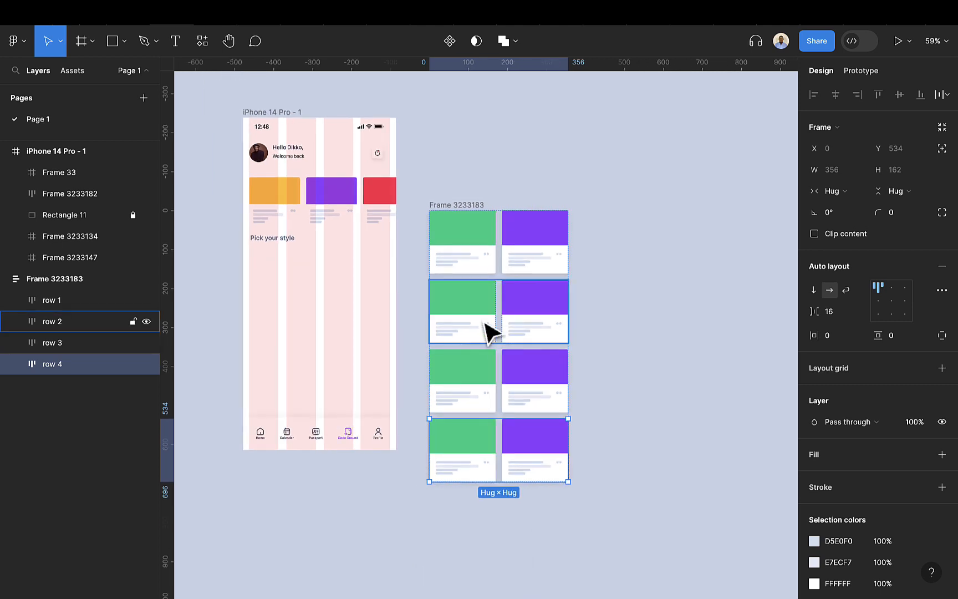
{"action": "double_click", "coordinate": [470, 308]}
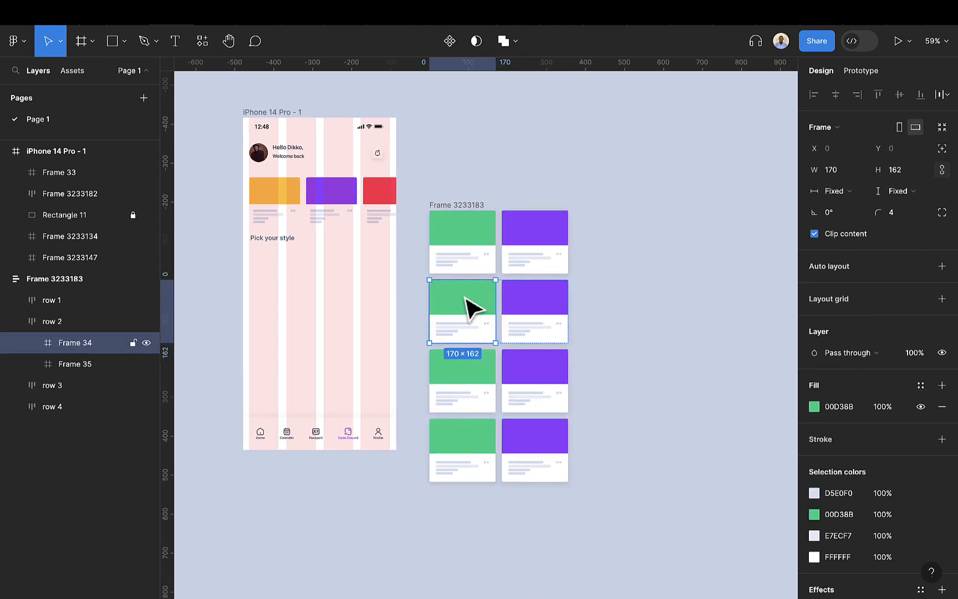
{"action": "key", "text": "i"}
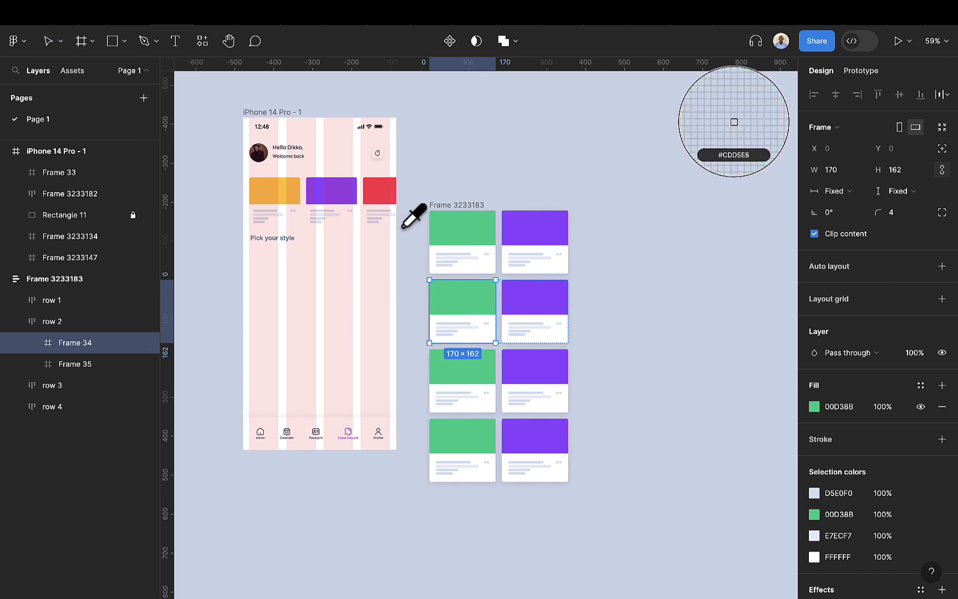
{"action": "left_click", "coordinate": [380, 190]}
{"action": "left_click", "coordinate": [542, 331]}
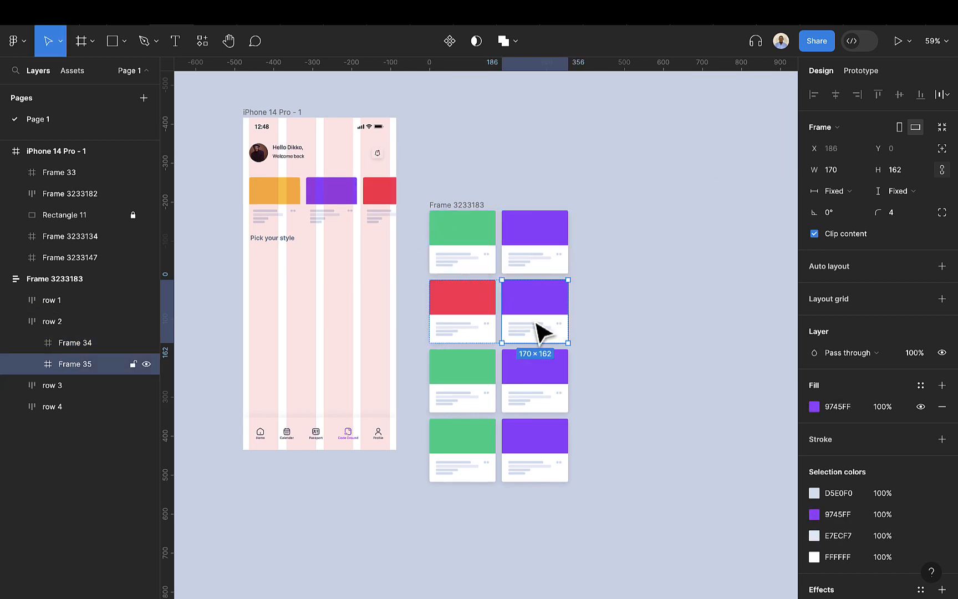
{"action": "key", "text": "i"}
{"action": "left_click", "coordinate": [461, 225]}
Step: Recolour row 3 with sampled colours: yellow FEC439 for the first card and red for the second
{"action": "left_click", "coordinate": [474, 373]}
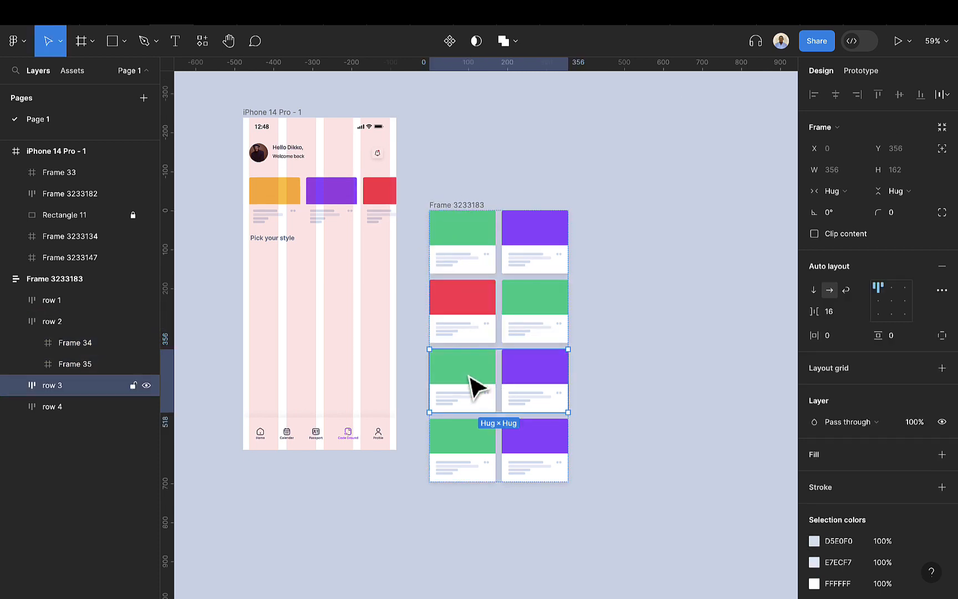
{"action": "left_click", "coordinate": [474, 372]}
{"action": "key", "text": "i"}
{"action": "left_click", "coordinate": [290, 188]}
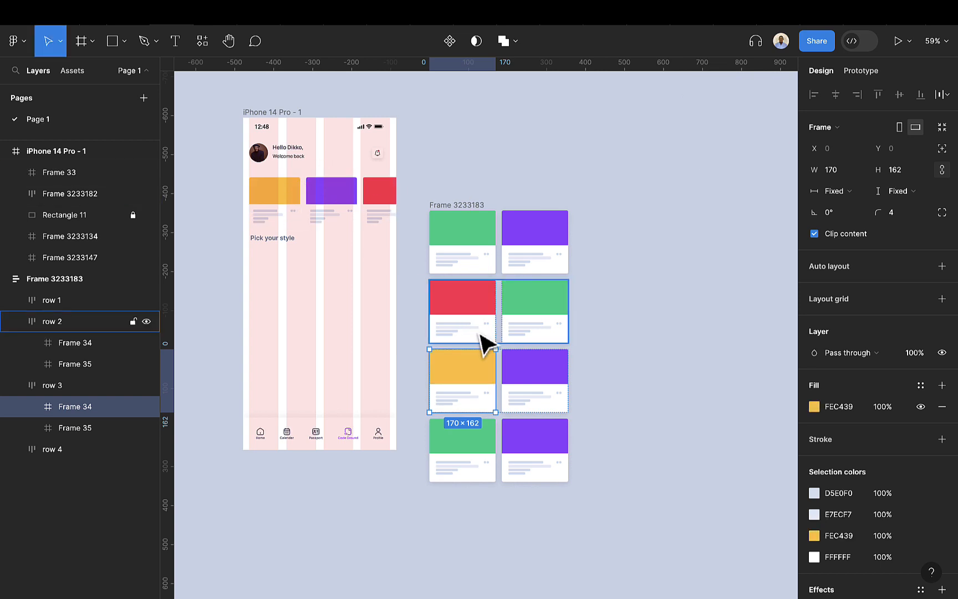
{"action": "left_click", "coordinate": [536, 382]}
{"action": "key", "text": "i"}
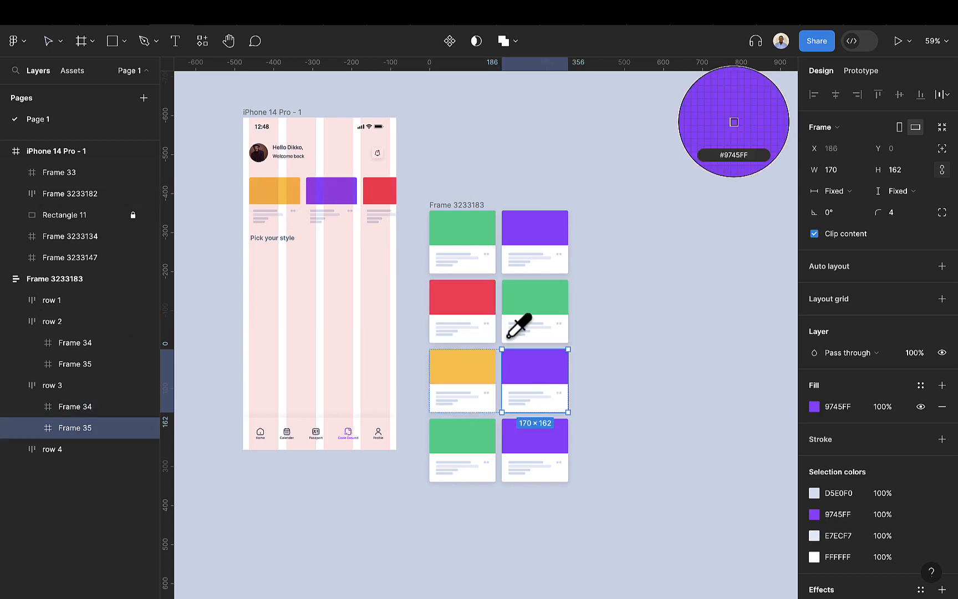
{"action": "left_click", "coordinate": [471, 311]}
Step: Recolour row 4 with sampled colours: purple 9745FF for the first card and green 00D38B for the second
{"action": "left_click", "coordinate": [480, 439]}
{"action": "left_click", "coordinate": [480, 441]}
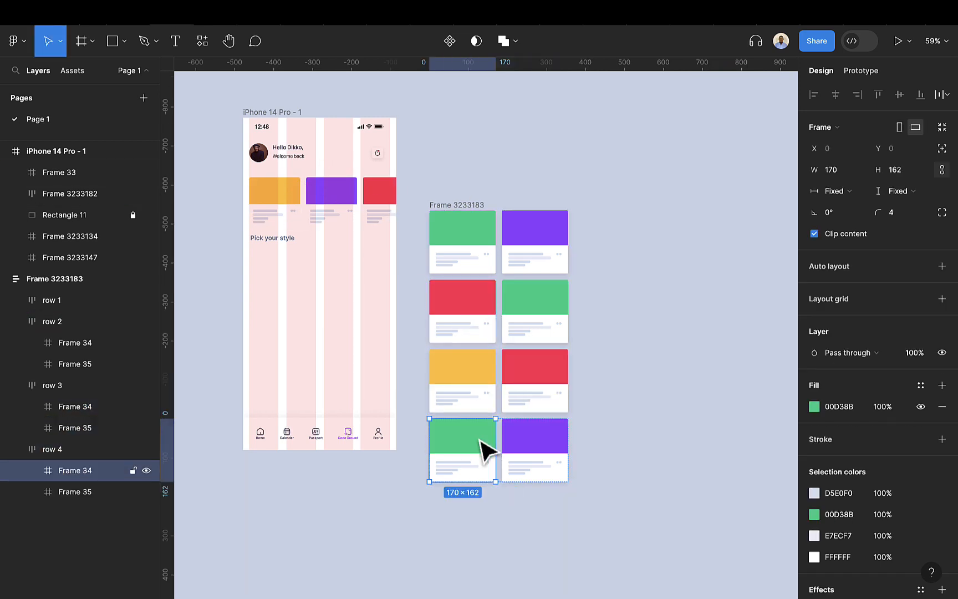
{"action": "key", "text": "i"}
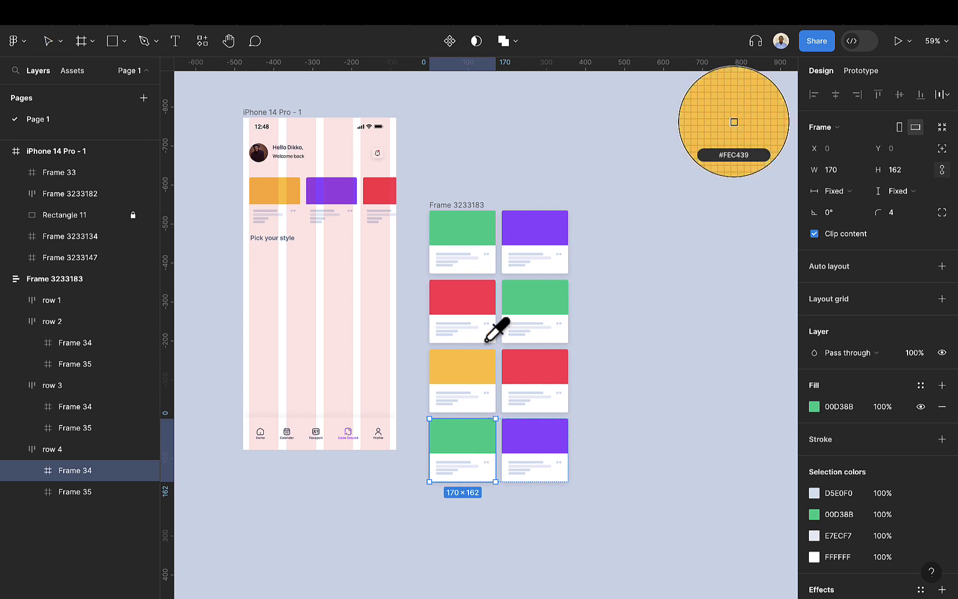
{"action": "left_click", "coordinate": [542, 229]}
{"action": "left_click", "coordinate": [549, 445]}
{"action": "key", "text": "i"}
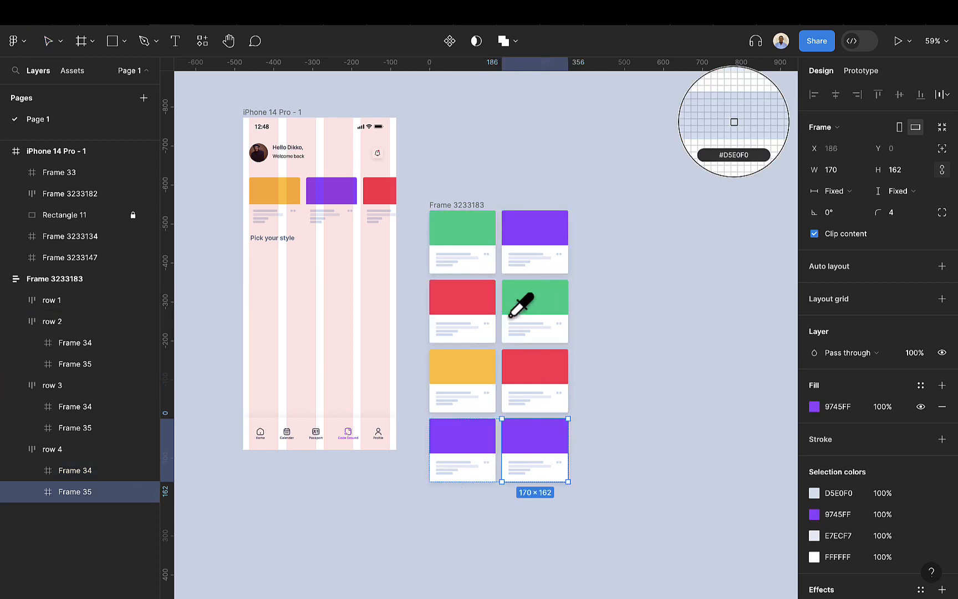
{"action": "left_click", "coordinate": [457, 234]}
{"action": "left_click", "coordinate": [603, 359]}
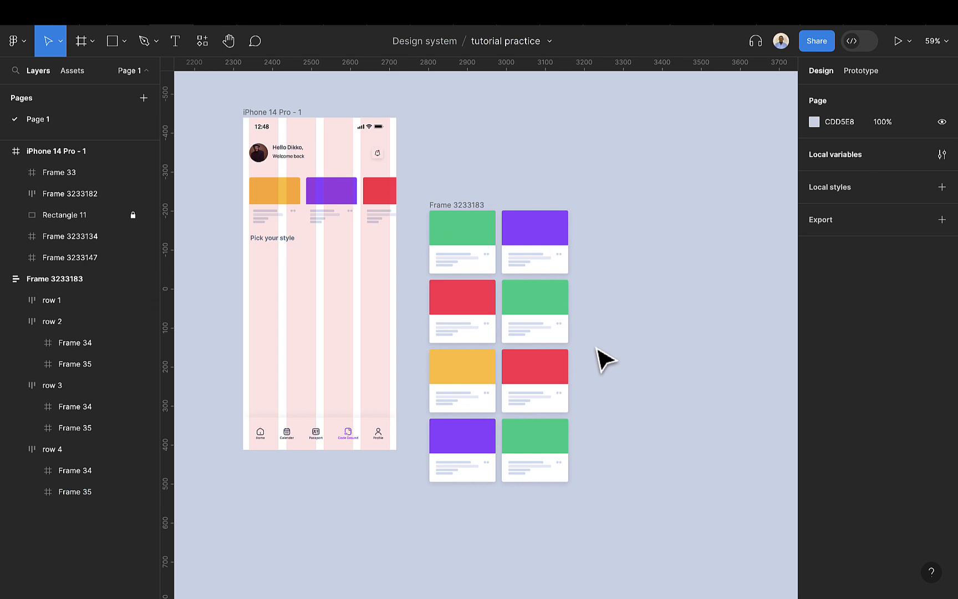
Step: Move the four-row card layout into the phone frame below "Pick your style", to about X 14, Y 333
{"action": "left_click", "coordinate": [458, 208]}
{"action": "scroll", "coordinate": [477, 205], "scroll_direction": "left", "scroll_amount": 2}
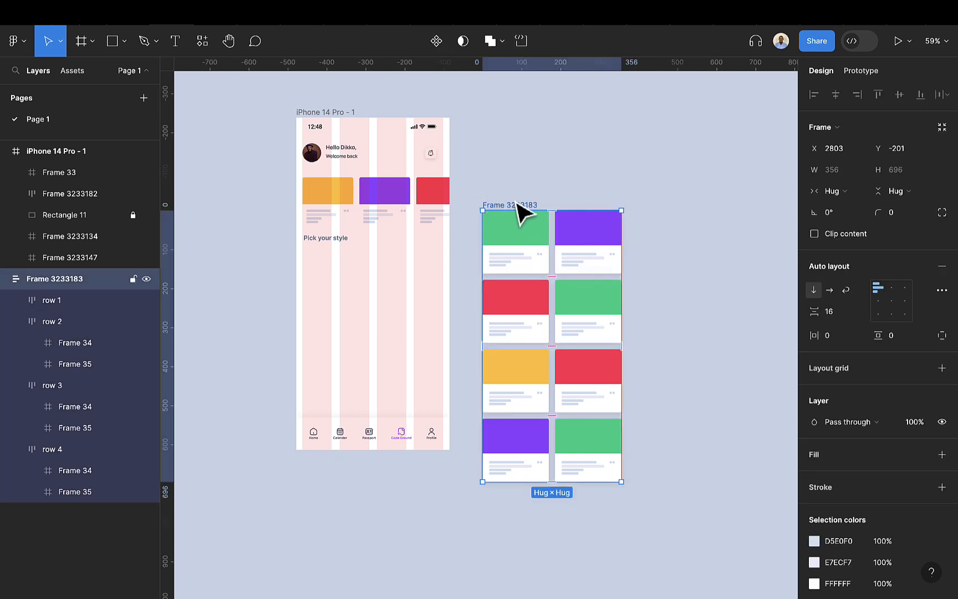
{"action": "left_click_drag", "start_coordinate": [512, 229], "coordinate": [337, 250]}
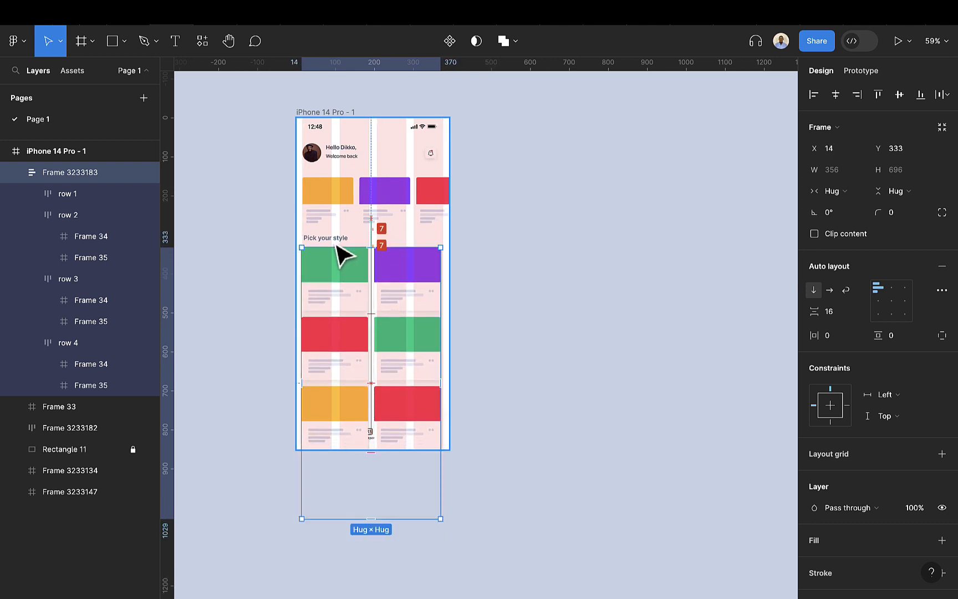
Step: Hide the phone frame's layout grid and centre the four-row card layout horizontally within the frame
{"action": "left_click", "coordinate": [325, 113]}
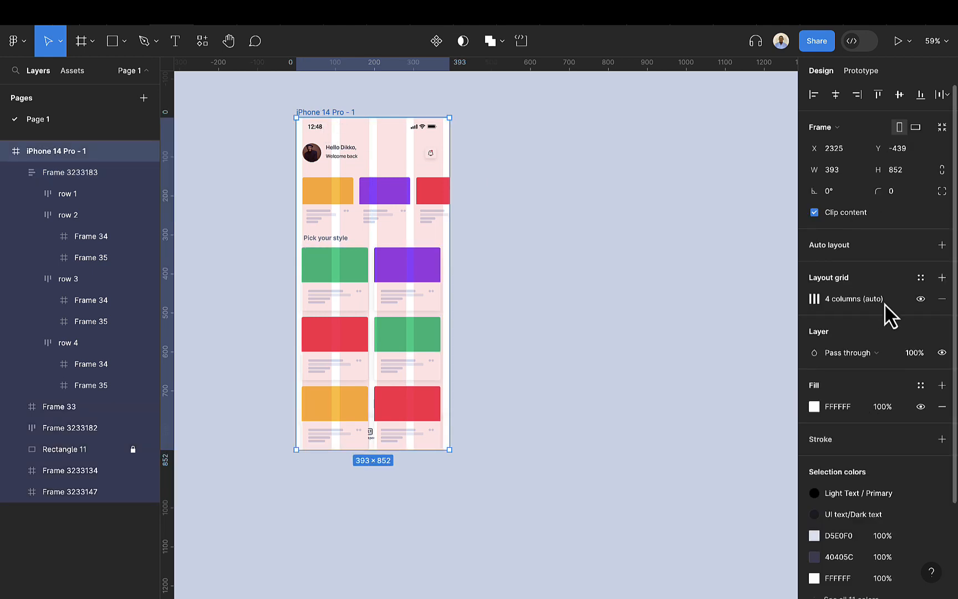
{"action": "left_click", "coordinate": [919, 299]}
{"action": "scroll", "coordinate": [342, 321], "scroll_direction": "up", "scroll_amount": 5}
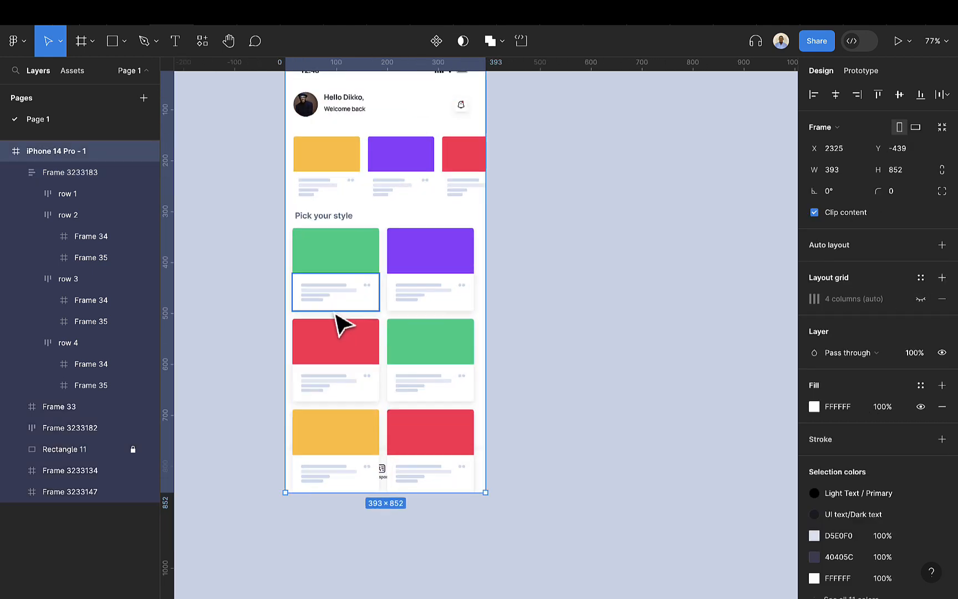
{"action": "left_click", "coordinate": [341, 236]}
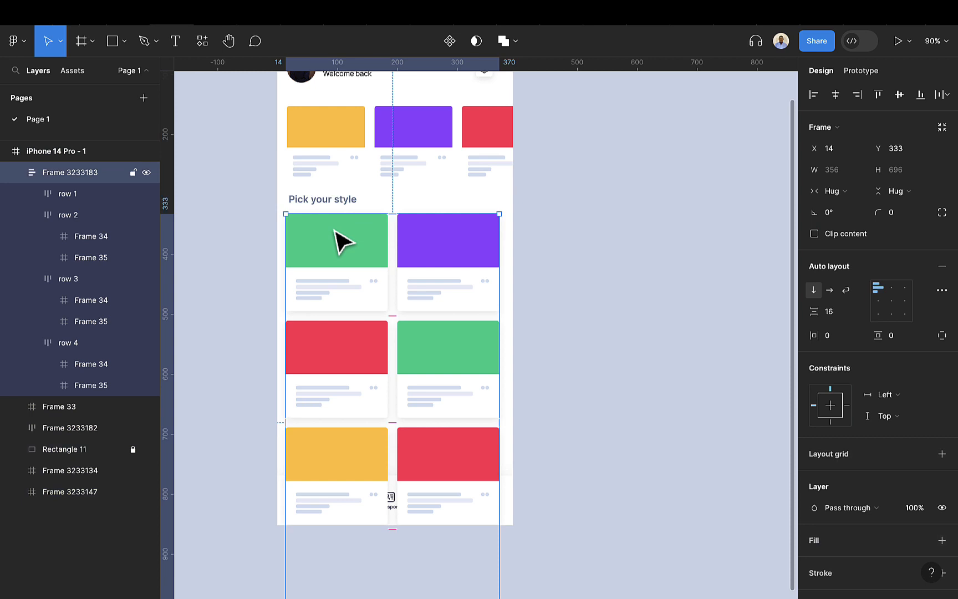
{"action": "left_click", "coordinate": [836, 95]}
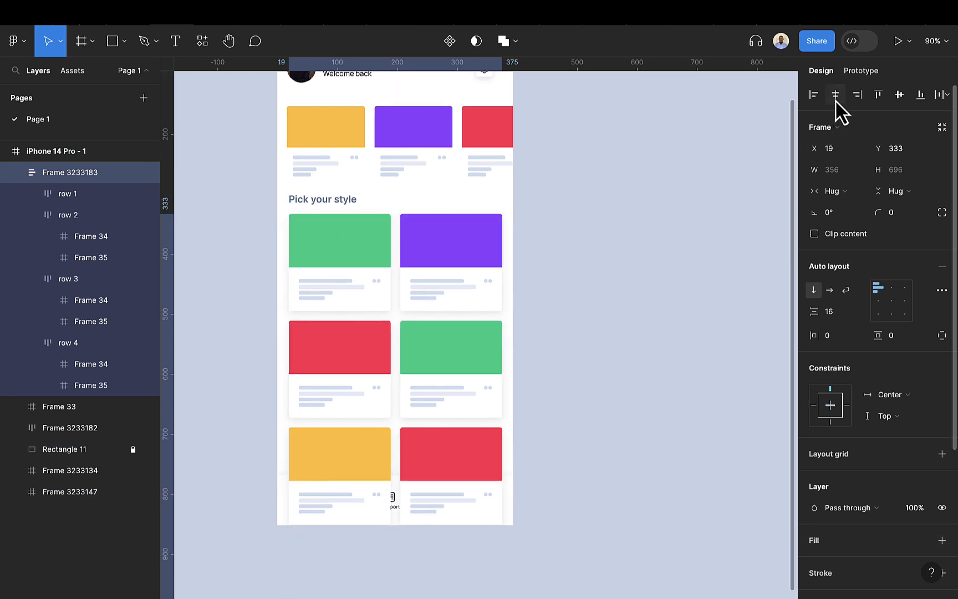
Step: Rename the frame holding the four card rows to "Vertical"
{"action": "double_click", "coordinate": [80, 173]}
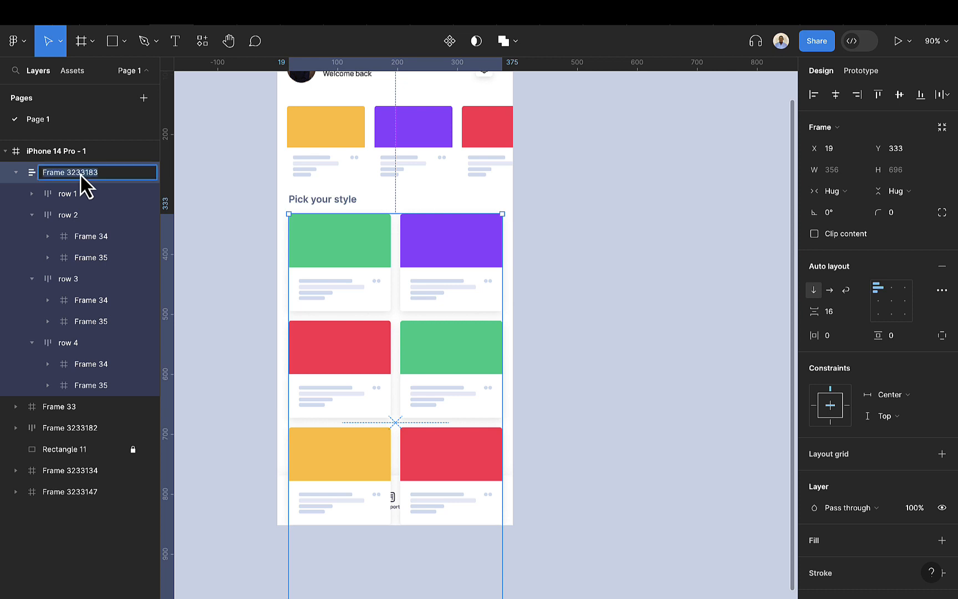
{"action": "type", "text": "Vertical"}
{"action": "key", "text": "Return"}
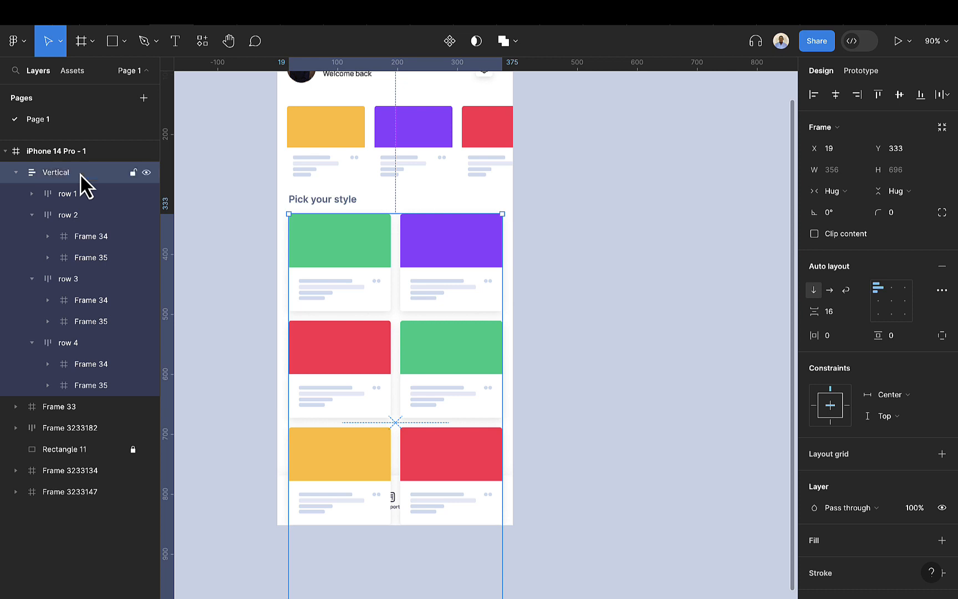
Step: Rename the auto layout frame of small cards above "Pick your style" to "horizontal"
{"action": "left_click", "coordinate": [366, 147]}
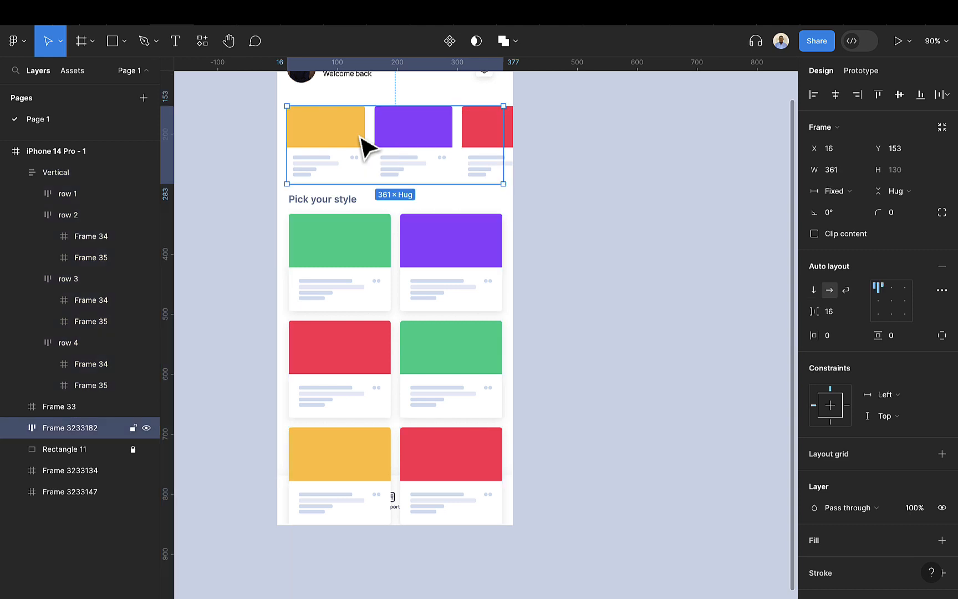
{"action": "double_click", "coordinate": [85, 429]}
{"action": "type", "text": "horiz"}
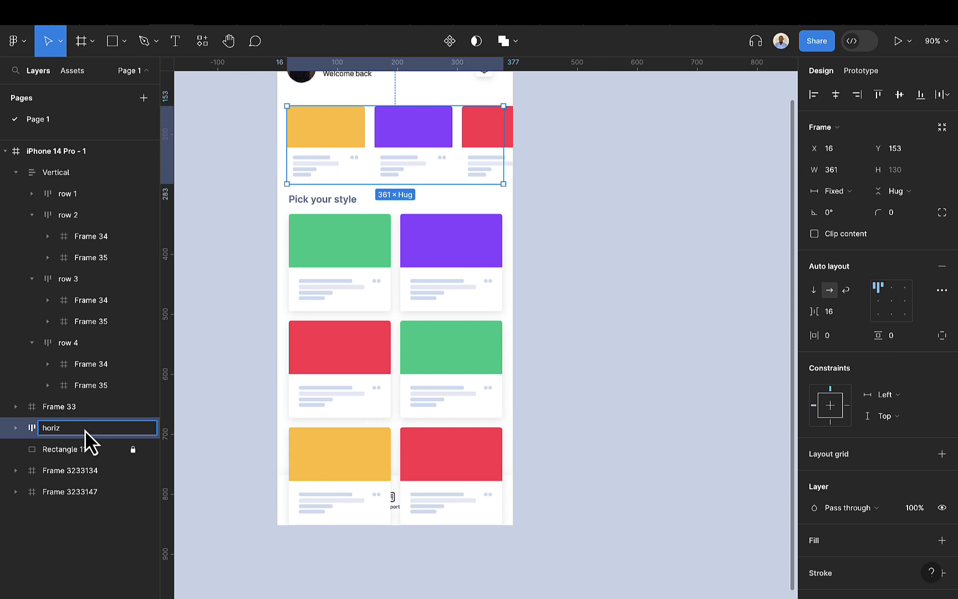
{"action": "type", "text": "ontal"}
{"action": "key", "text": "Return"}
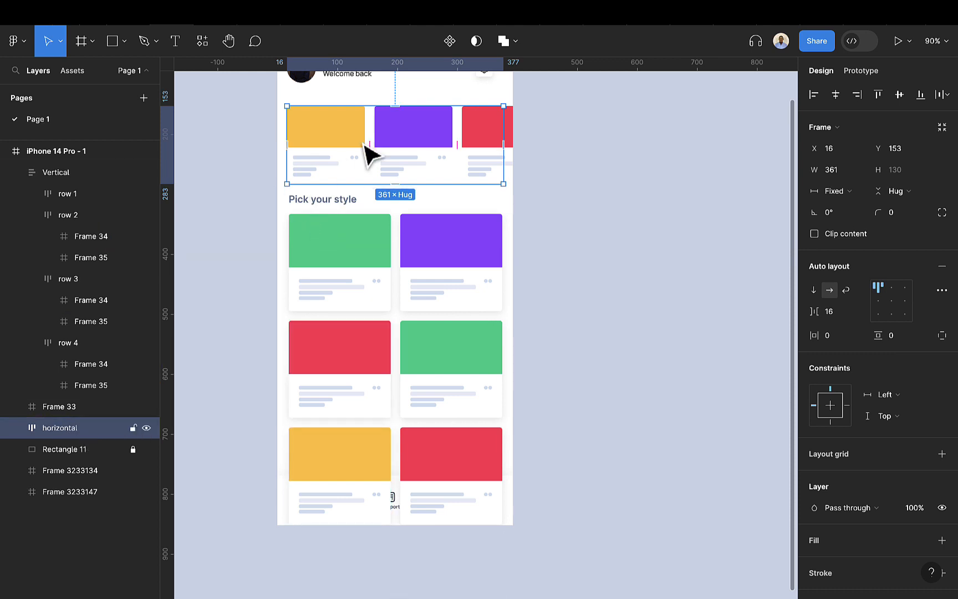
Step: Collapse the Vertical layer and move it directly beneath Rectangle 11 in the layer order
{"action": "left_click", "coordinate": [370, 245]}
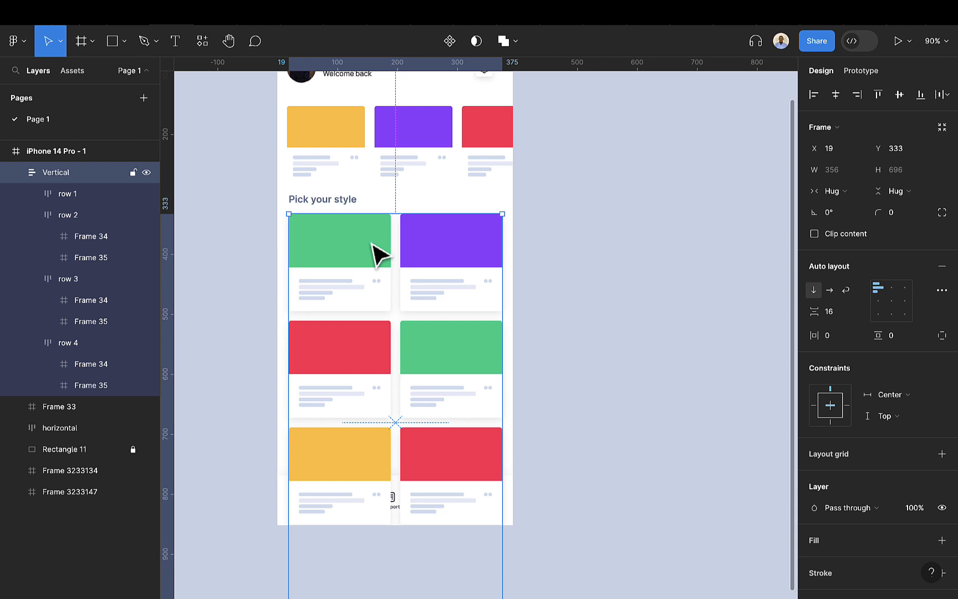
{"action": "left_click", "coordinate": [15, 173]}
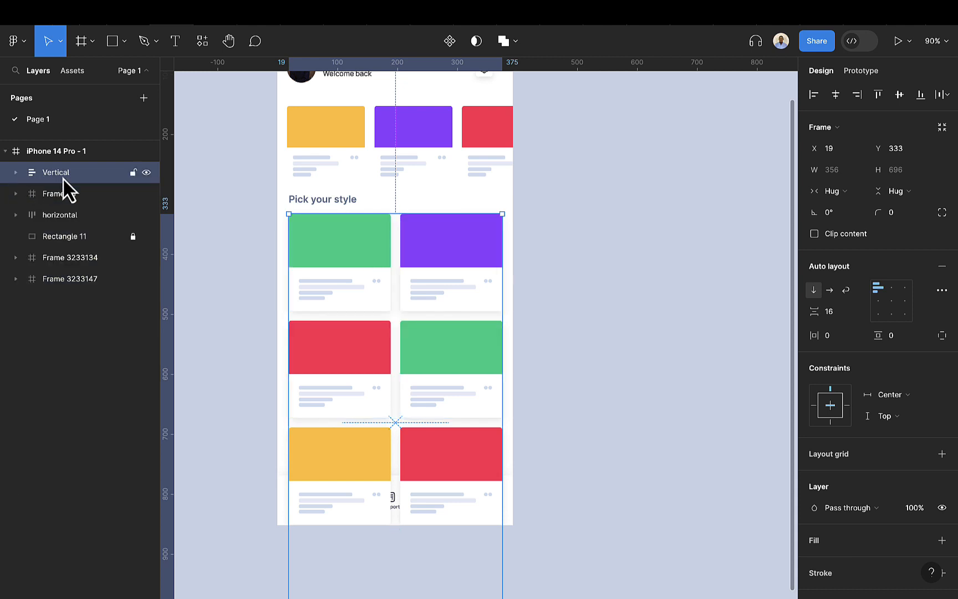
{"action": "left_click_drag", "start_coordinate": [63, 177], "coordinate": [69, 239]}
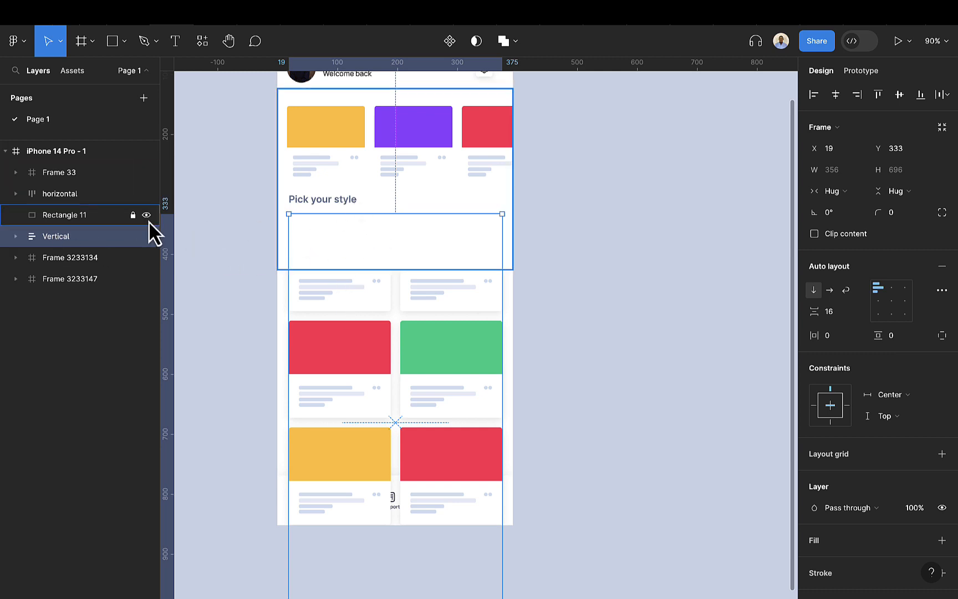
Step: Shorten the white Rectangle 11 to a height of 202 so it ends just below the "Pick your style" heading
{"action": "left_click", "coordinate": [88, 215]}
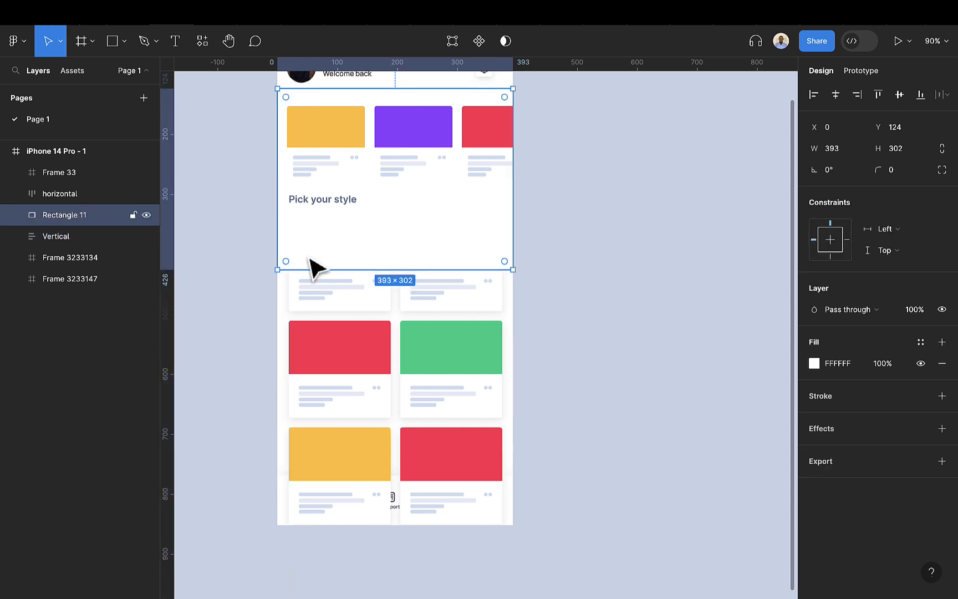
{"action": "left_click_drag", "start_coordinate": [315, 269], "coordinate": [315, 211]}
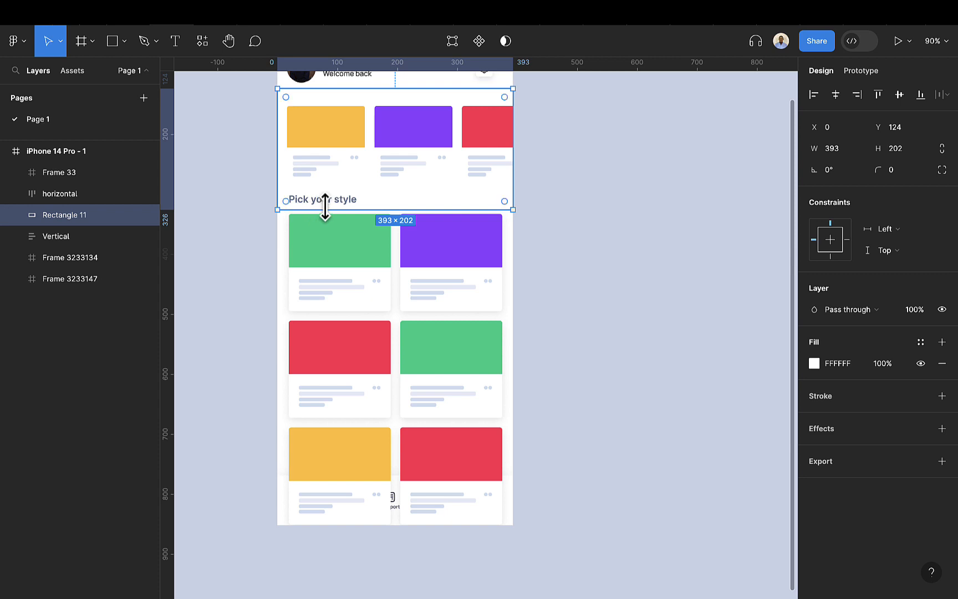
{"action": "left_click", "coordinate": [428, 368]}
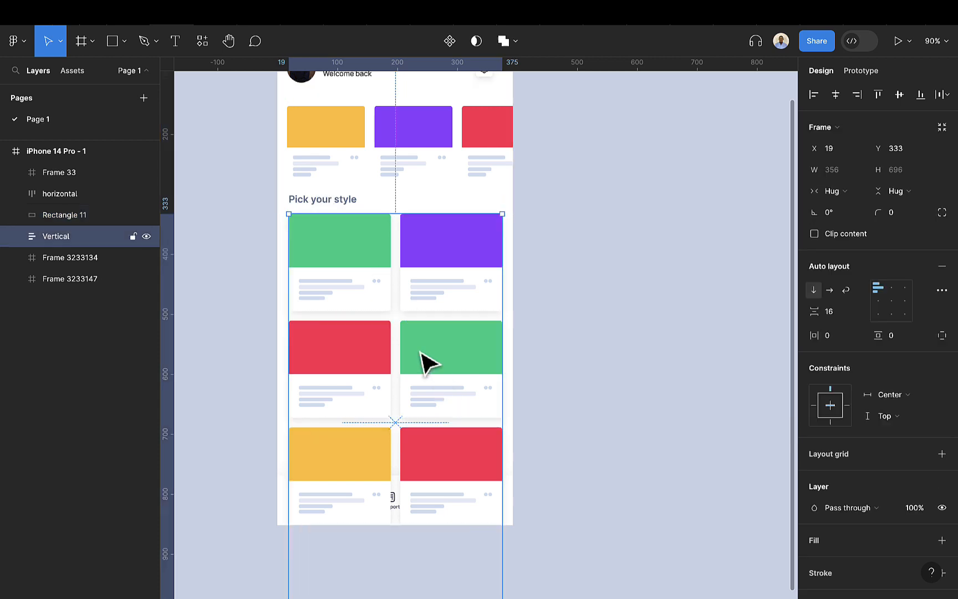
Step: Move the bottom navigation bar, Frame 3233147, above the Vertical layer in the layer order, directly beneath Rectangle 11
{"action": "scroll", "coordinate": [438, 385], "scroll_direction": "down", "scroll_amount": 1}
{"action": "scroll", "coordinate": [429, 399], "scroll_direction": "down", "scroll_amount": 2}
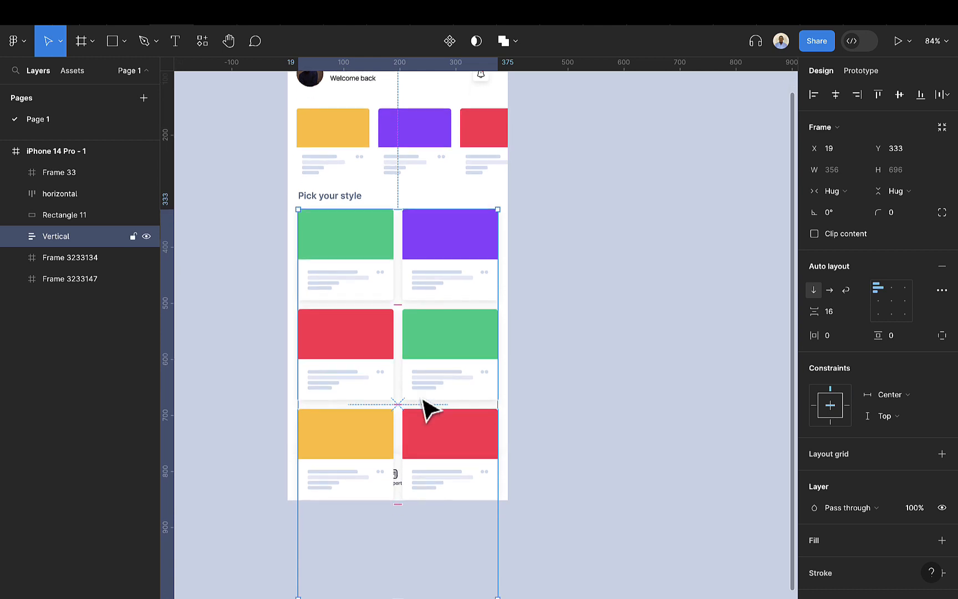
{"action": "left_click", "coordinate": [295, 462]}
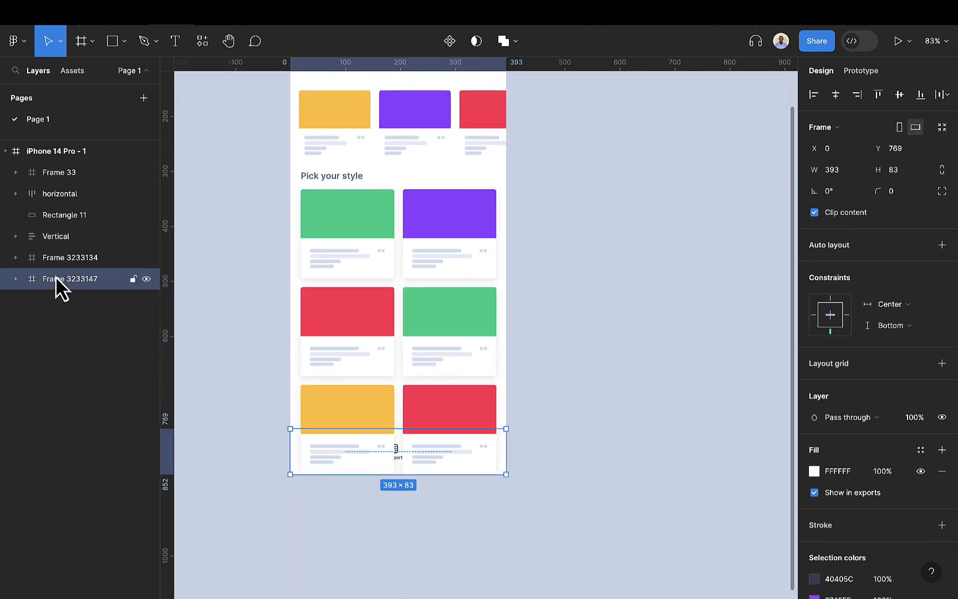
{"action": "left_click_drag", "start_coordinate": [55, 276], "coordinate": [70, 226]}
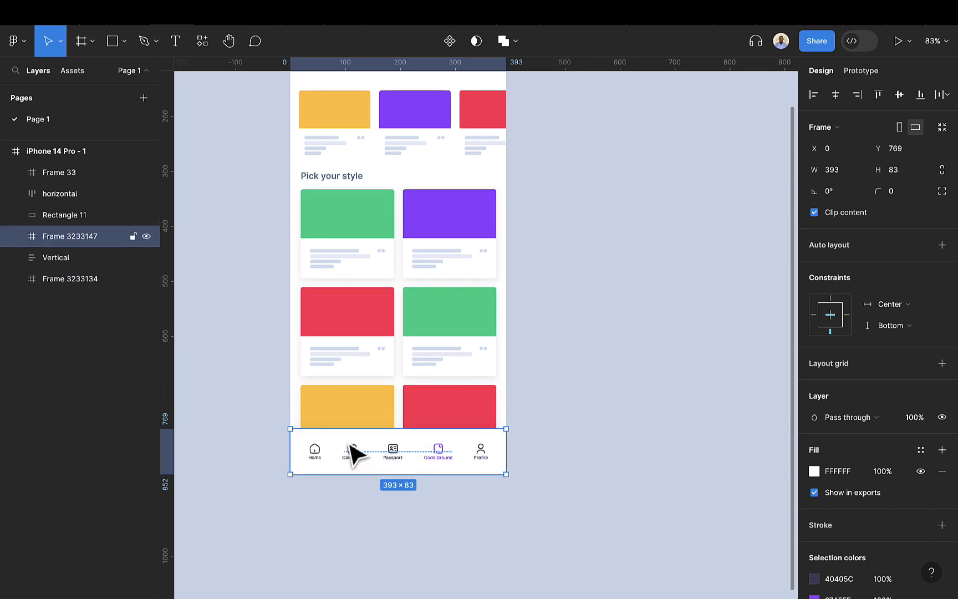
{"action": "left_click", "coordinate": [395, 388]}
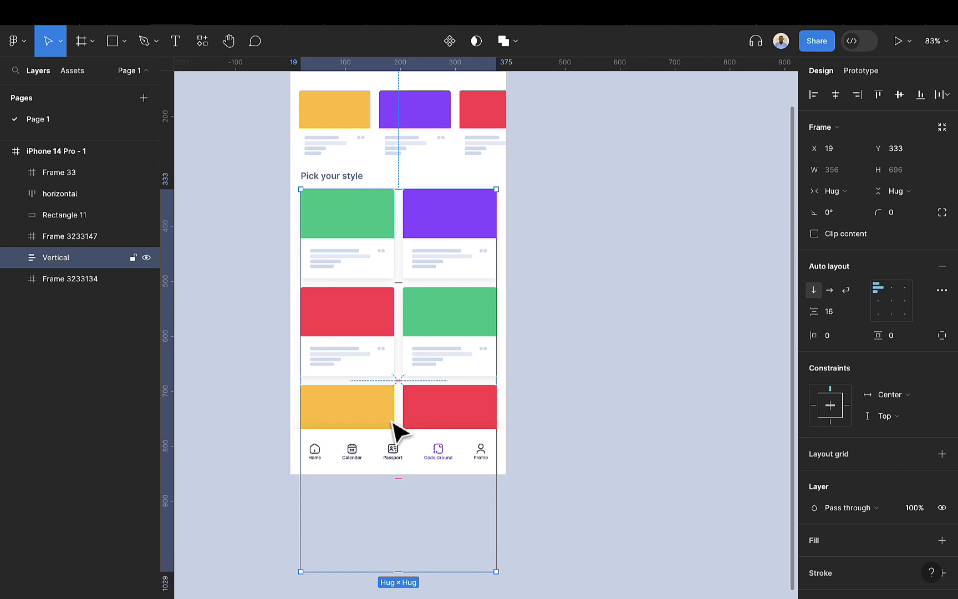
Step: Move the header, Frame 3233134, directly above the Vertical layer in the layer order
{"action": "left_click", "coordinate": [56, 280]}
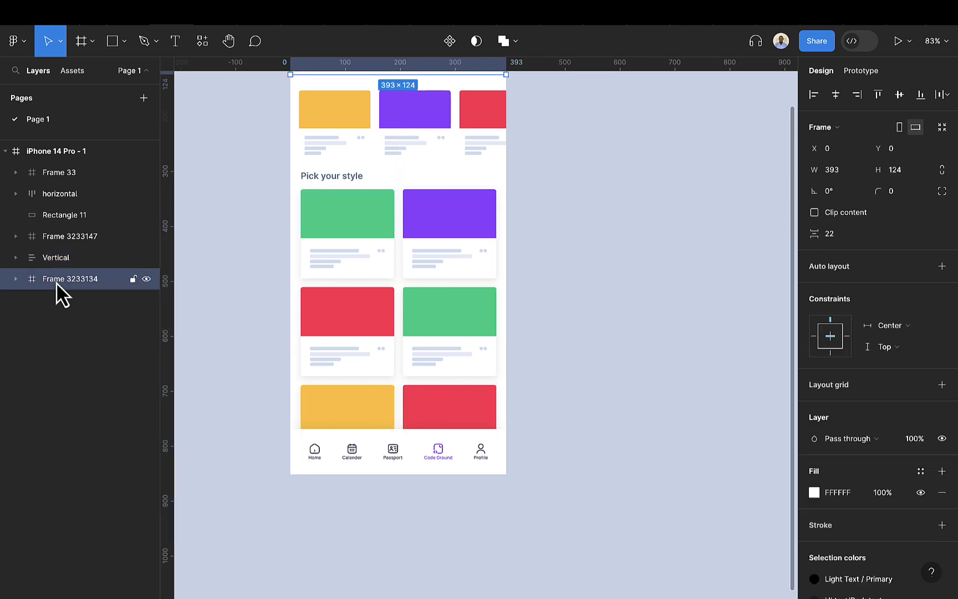
{"action": "scroll", "coordinate": [418, 235], "scroll_direction": "up", "scroll_amount": 2}
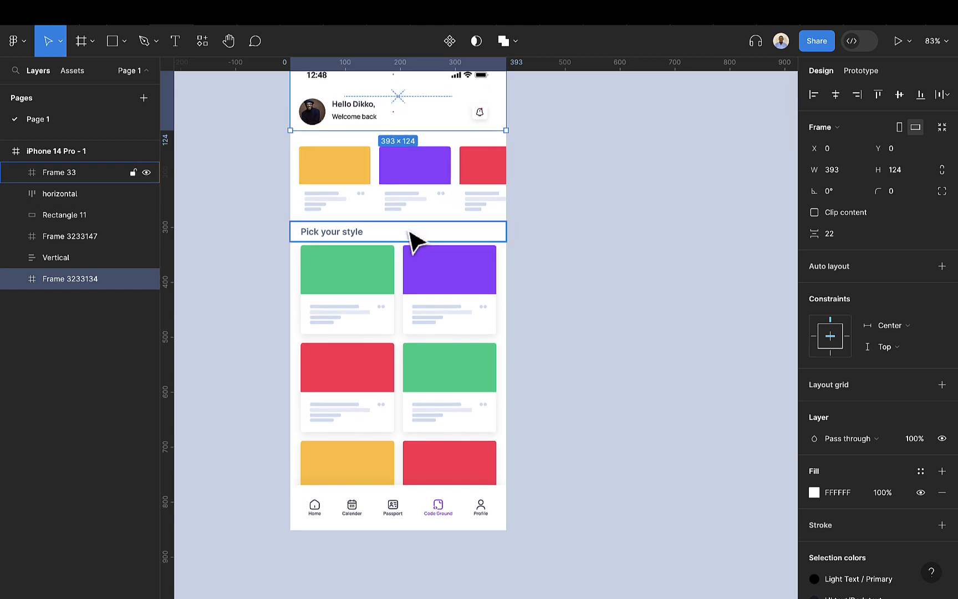
{"action": "scroll", "coordinate": [411, 234], "scroll_direction": "up", "scroll_amount": 1}
{"action": "left_click_drag", "start_coordinate": [58, 283], "coordinate": [59, 254]}
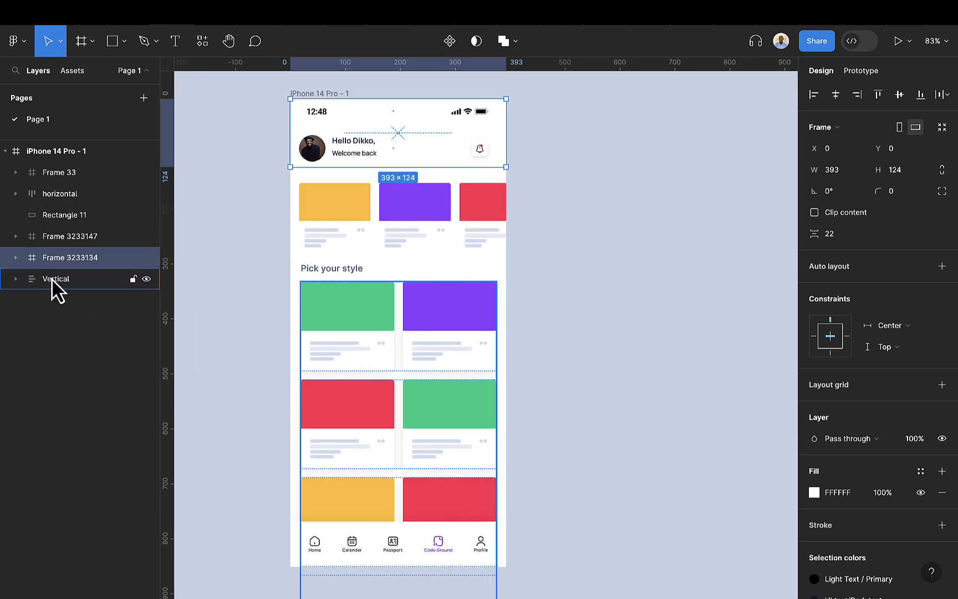
Step: Shorten the Vertical frame from its lower edge to a fixed height of 400 so it ends above the navigation bar
{"action": "left_click", "coordinate": [51, 278]}
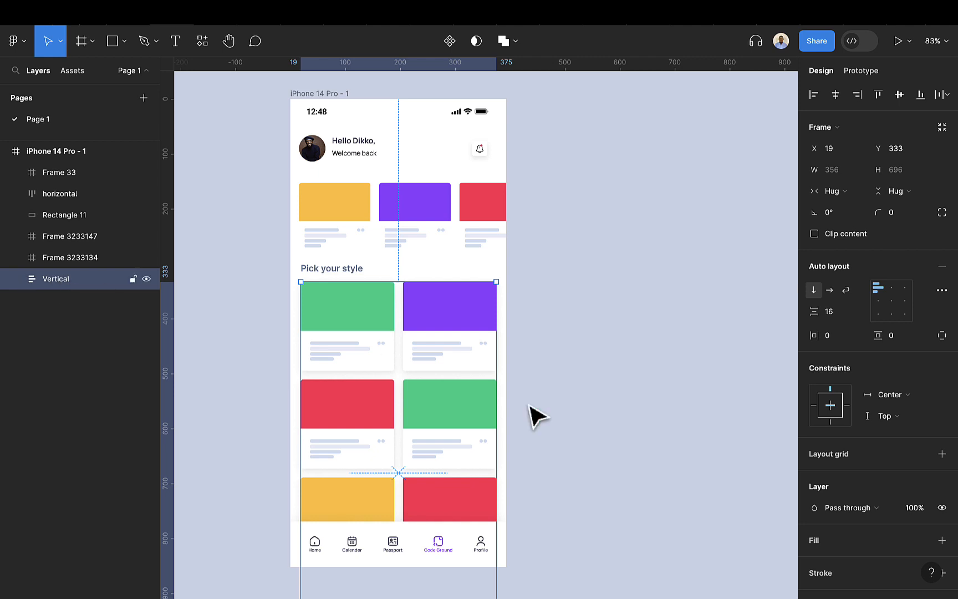
{"action": "scroll", "coordinate": [477, 438], "scroll_direction": "down", "scroll_amount": 2}
{"action": "scroll", "coordinate": [469, 448], "scroll_direction": "down", "scroll_amount": 3}
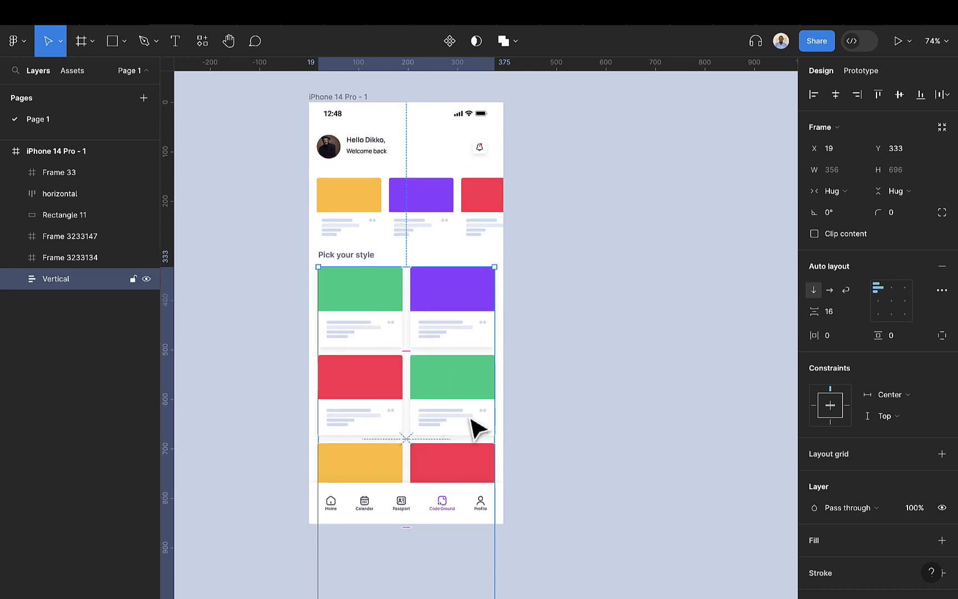
{"action": "scroll", "coordinate": [482, 438], "scroll_direction": "down", "scroll_amount": 5}
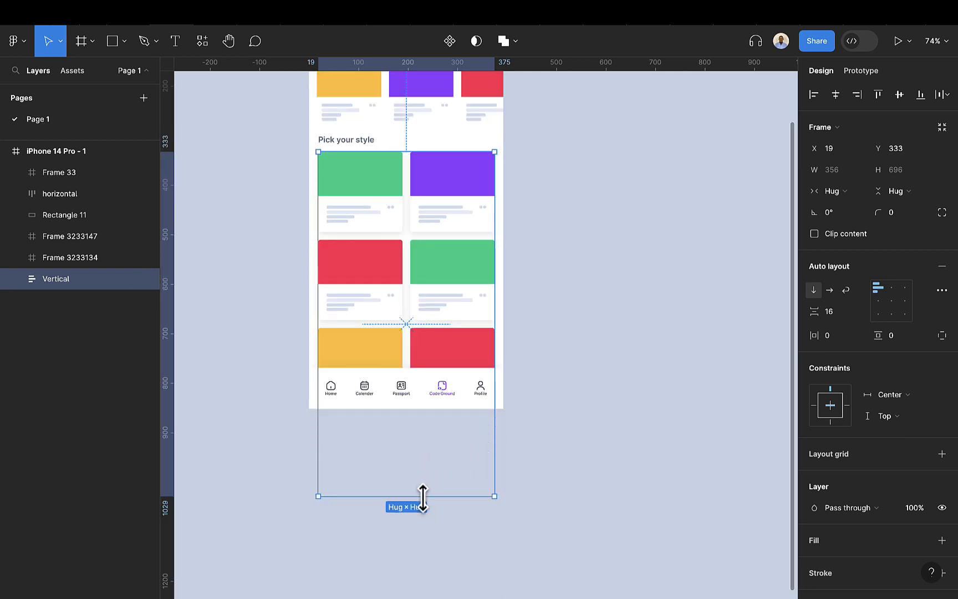
{"action": "left_click_drag", "start_coordinate": [423, 498], "coordinate": [427, 348]}
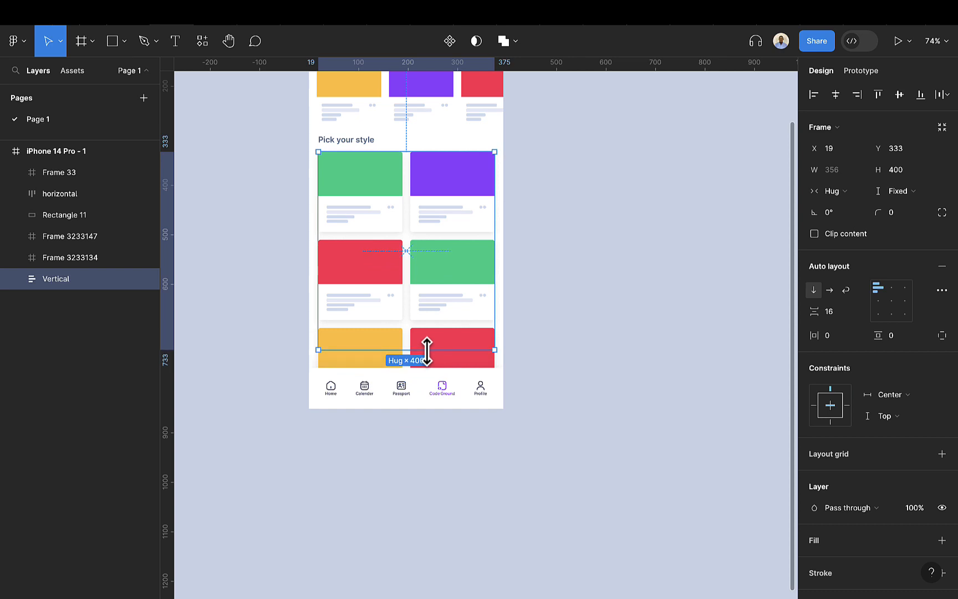
{"action": "scroll", "coordinate": [448, 360], "scroll_direction": "up", "scroll_amount": 3, "text": "ctrl"}
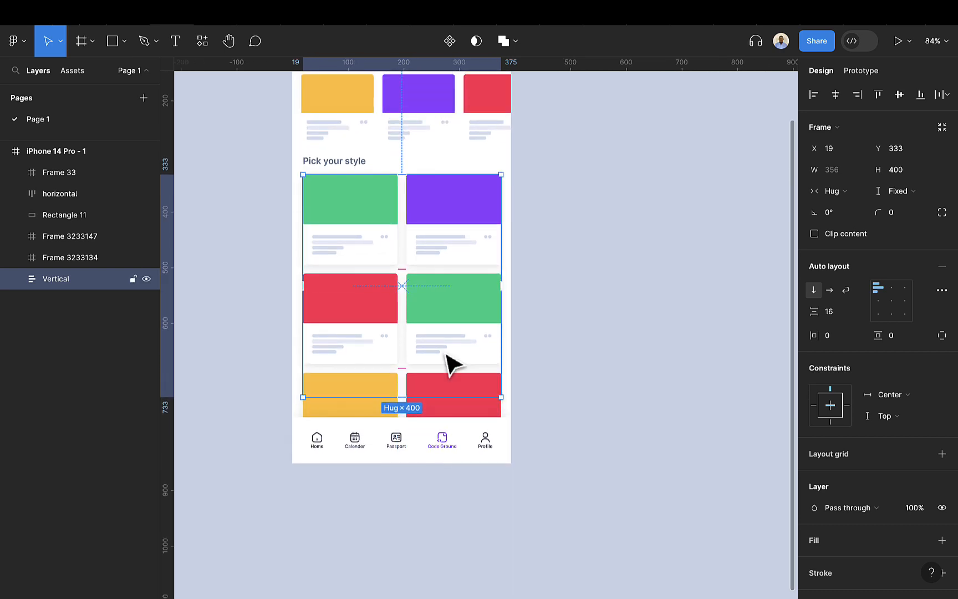
Step: Set the Vertical frame's prototype overflow scroll behavior to Vertical
{"action": "left_click", "coordinate": [863, 75]}
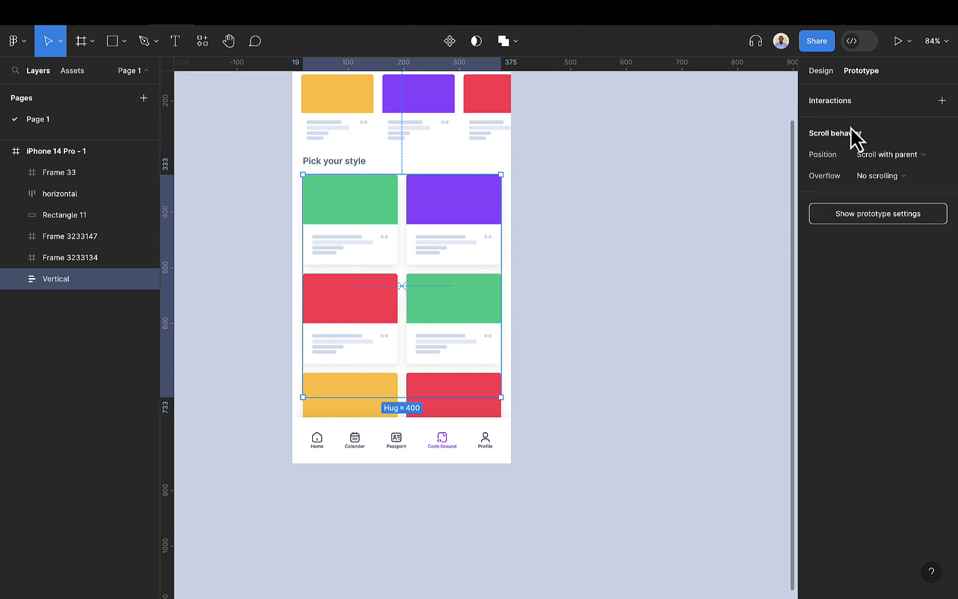
{"action": "left_click", "coordinate": [910, 180]}
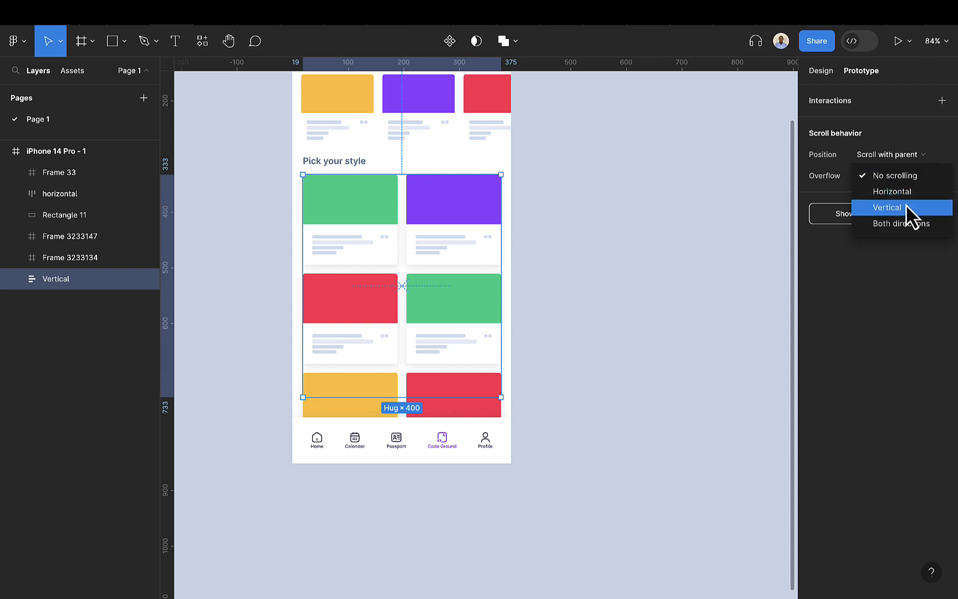
{"action": "left_click", "coordinate": [906, 207]}
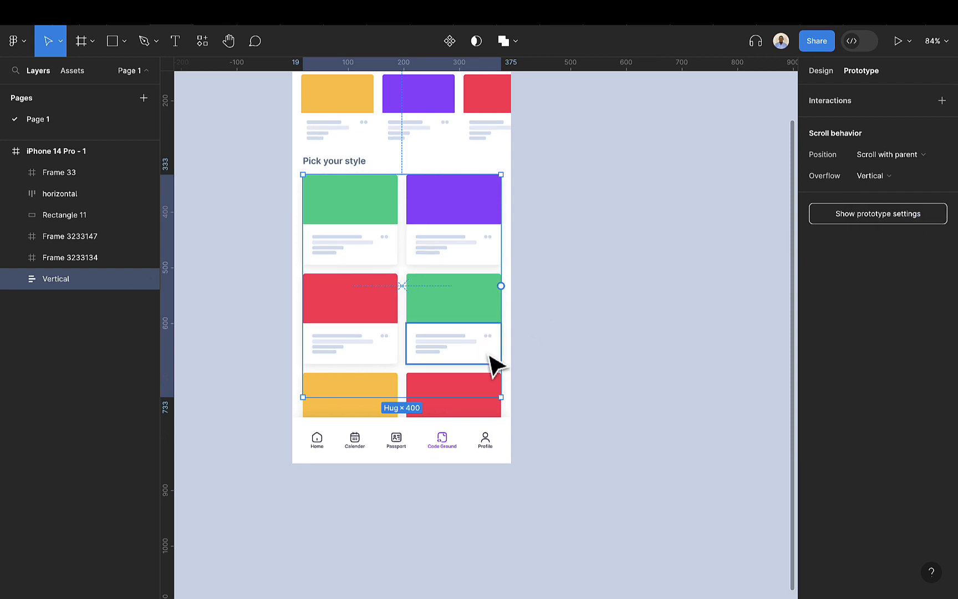
Step: Select the iPhone 14 Pro - 1 frame and present it as a prototype
{"action": "scroll", "coordinate": [496, 363], "scroll_direction": "down", "scroll_amount": 1}
{"action": "scroll", "coordinate": [492, 364], "scroll_direction": "down", "scroll_amount": 2, "text": "ctrl"}
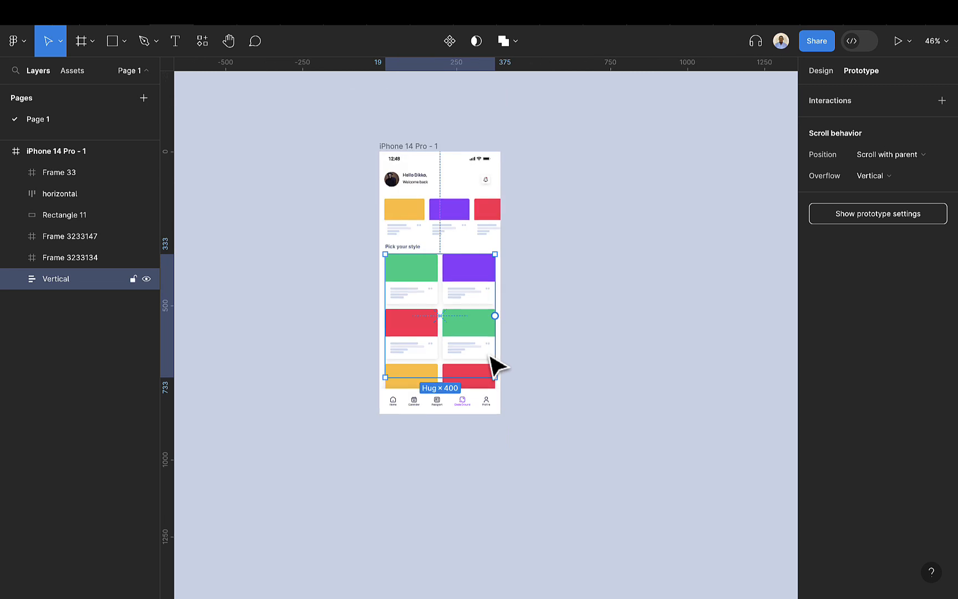
{"action": "scroll", "coordinate": [491, 364], "scroll_direction": "up", "scroll_amount": 4}
{"action": "left_click", "coordinate": [414, 261]}
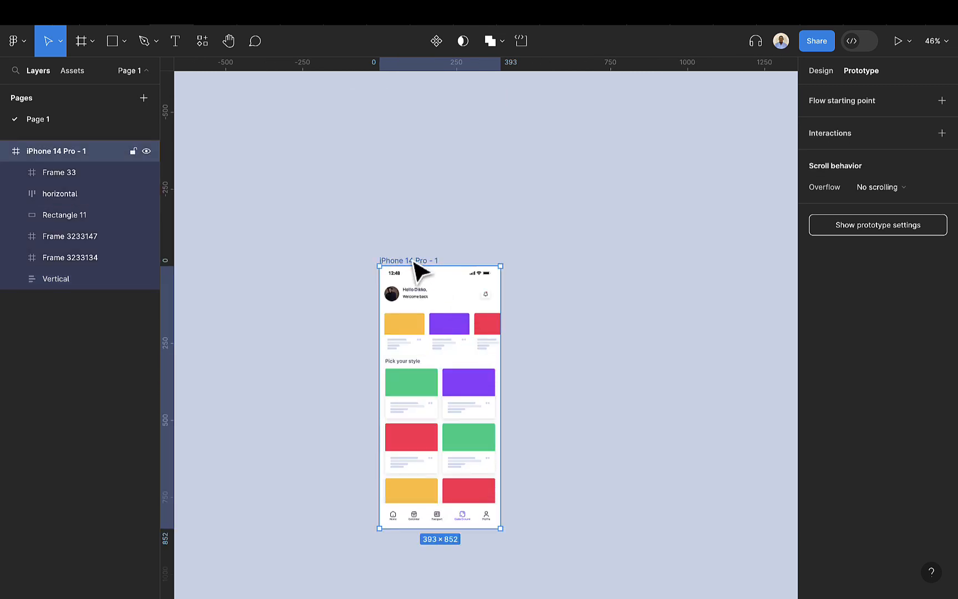
{"action": "scroll", "coordinate": [533, 319], "scroll_direction": "down", "scroll_amount": 1}
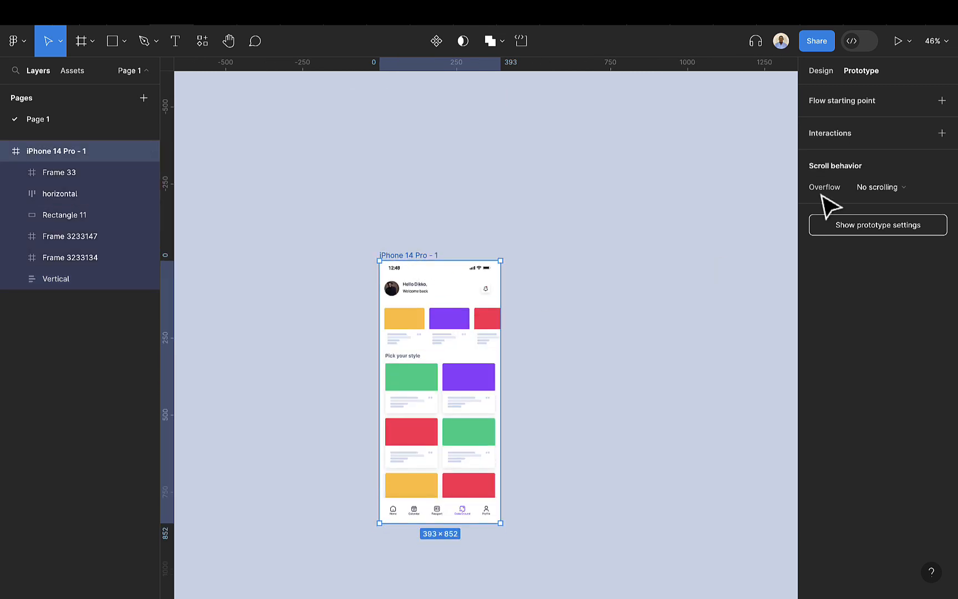
{"action": "left_click", "coordinate": [896, 43]}
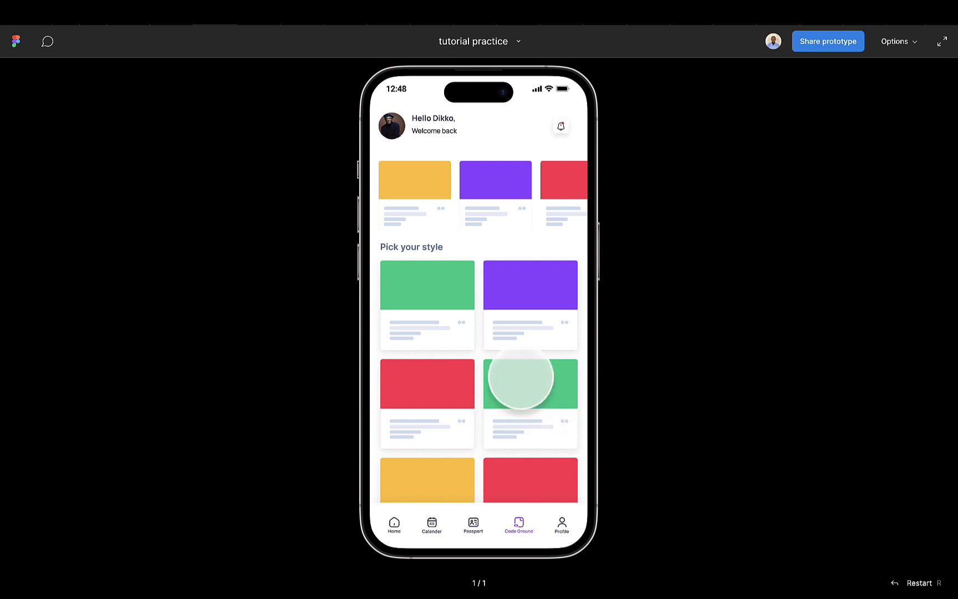
Step: Test the vertical scrolling of the large card grid and the horizontal scrolling of the small cards in the prototype preview
{"action": "left_click_drag", "start_coordinate": [526, 370], "coordinate": [526, 300]}
{"action": "left_click_drag", "start_coordinate": [541, 368], "coordinate": [524, 408]}
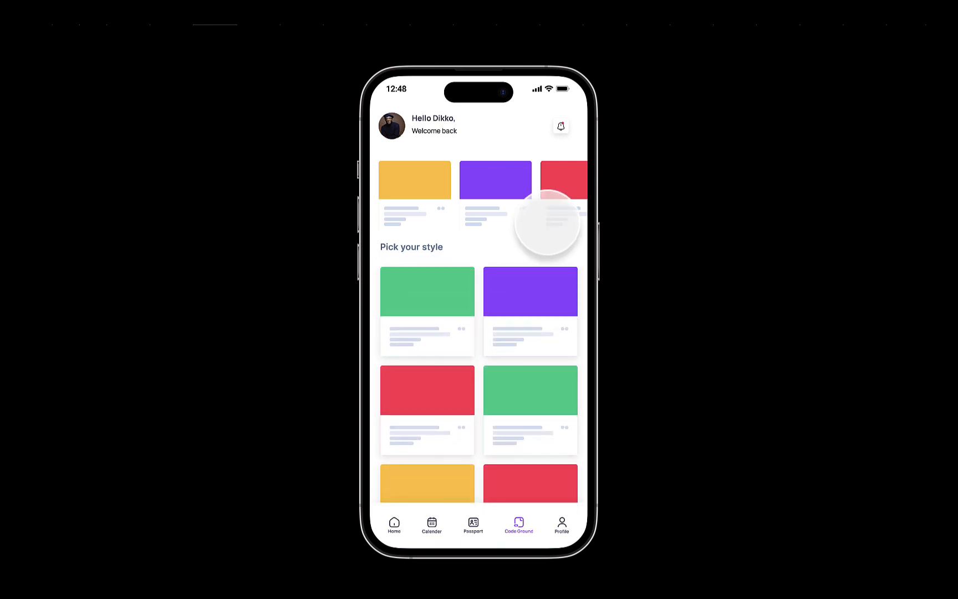
{"action": "left_click_drag", "start_coordinate": [560, 194], "coordinate": [406, 203]}
{"action": "left_click_drag", "start_coordinate": [541, 209], "coordinate": [520, 197]}
{"action": "left_click_drag", "start_coordinate": [593, 215], "coordinate": [586, 223]}
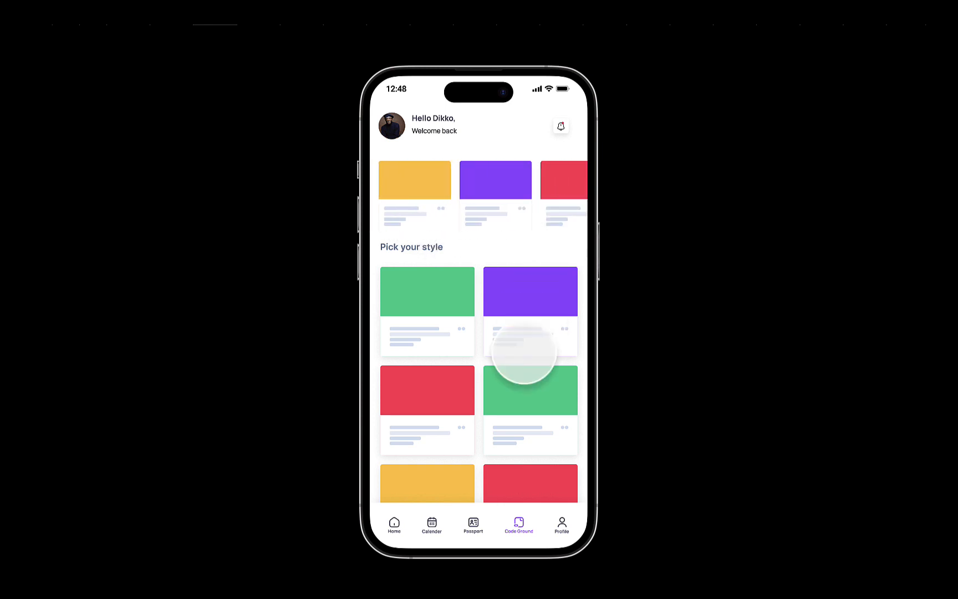